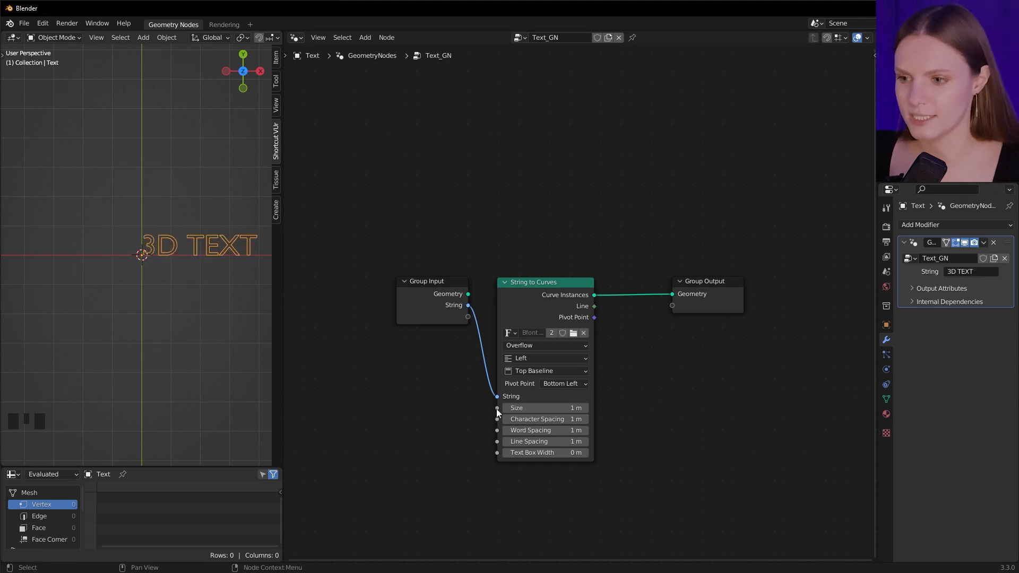
Expose the String to Curves node's Size, Character Spacing and Word Spacing as group inputs
{"action": "left_click_drag", "start_coordinate": [496, 408], "coordinate": [467, 317]}
{"action": "left_click_drag", "start_coordinate": [496, 419], "coordinate": [469, 328]}
{"action": "left_click_drag", "start_coordinate": [496, 431], "coordinate": [468, 339]}
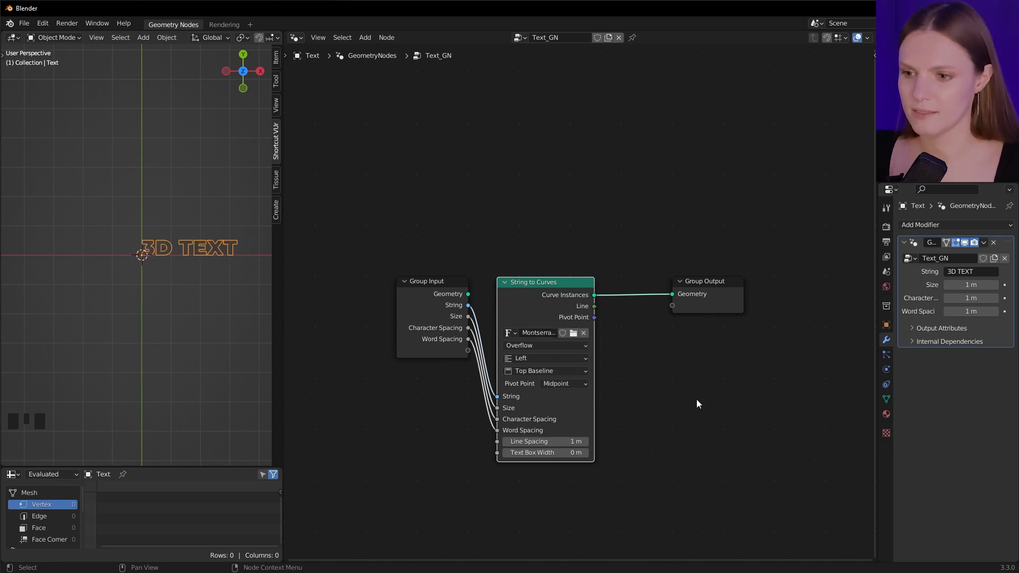
Set the text's horizontal alignment to Center and its vertical alignment to Middle
{"action": "left_click", "coordinate": [568, 358]}
{"action": "left_click", "coordinate": [571, 369]}
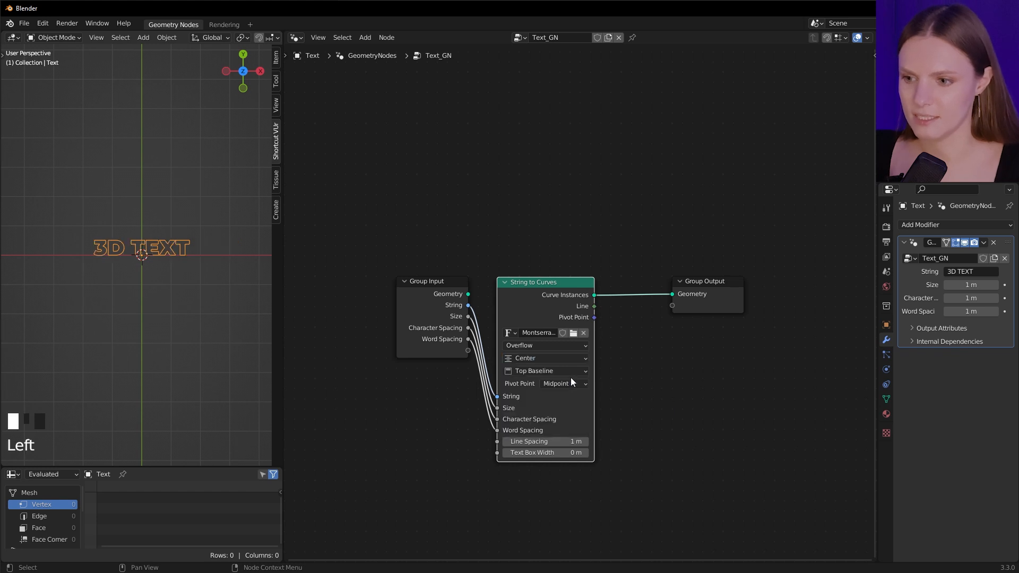
{"action": "left_click", "coordinate": [571, 371]}
{"action": "left_click", "coordinate": [569, 400]}
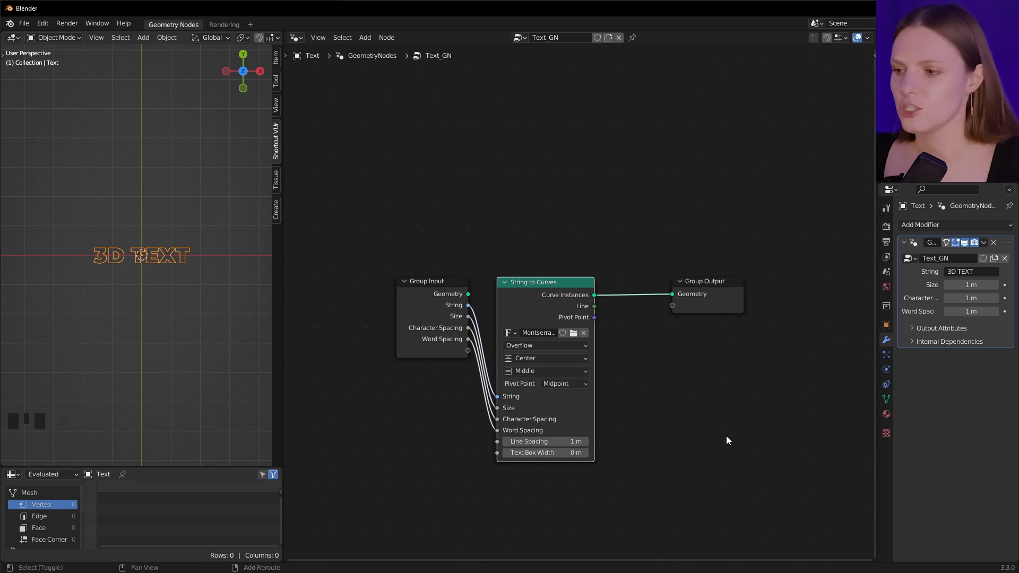
Add a Transform node after String to Curves and set its X rotation to 90°
{"action": "key", "text": "shift+a"}
{"action": "type", "text": "tran"}
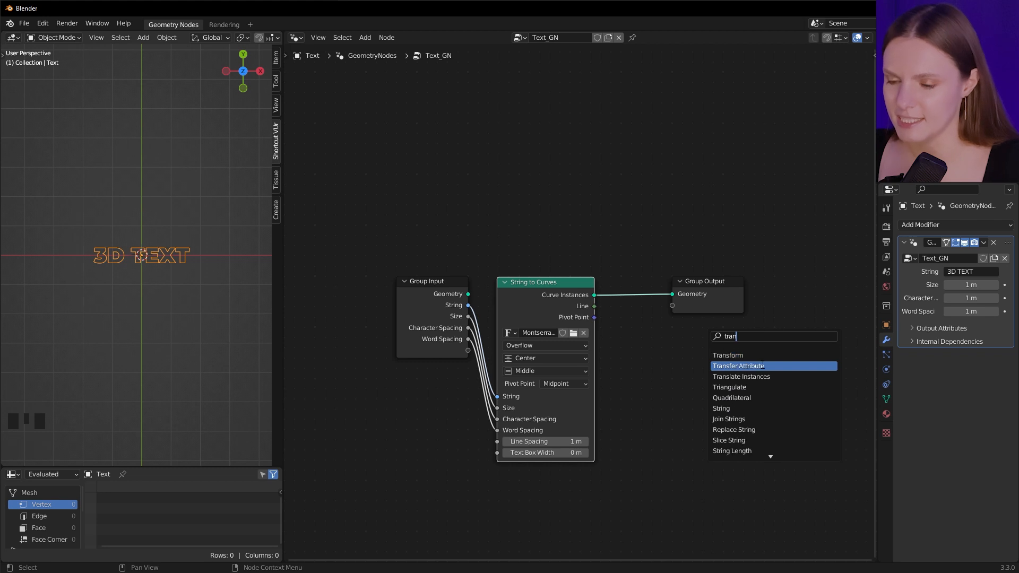
{"action": "left_click", "coordinate": [743, 355]}
{"action": "left_click", "coordinate": [731, 374]}
{"action": "left_click", "coordinate": [685, 374]}
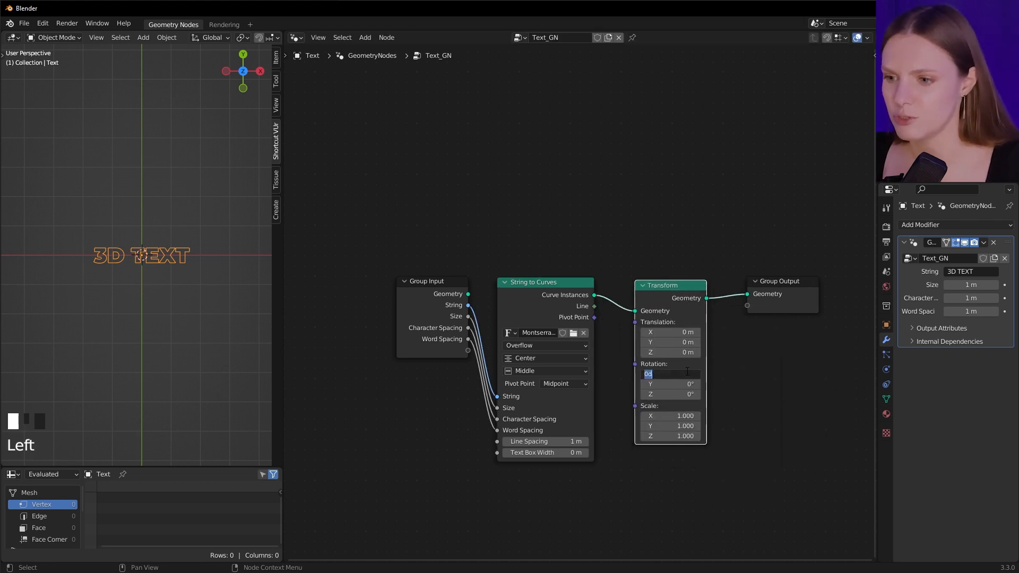
{"action": "type", "text": "90"}
{"action": "key", "text": "Return"}
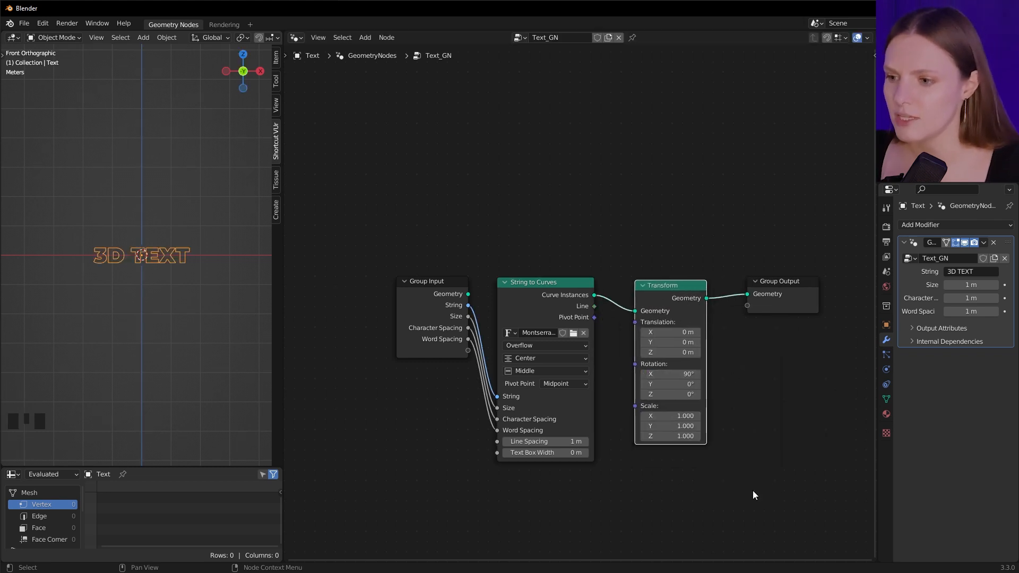
Insert a Fill Curve node between the Transform node and the Group Output
{"action": "key", "text": "shift+a"}
{"action": "left_click", "coordinate": [741, 338]}
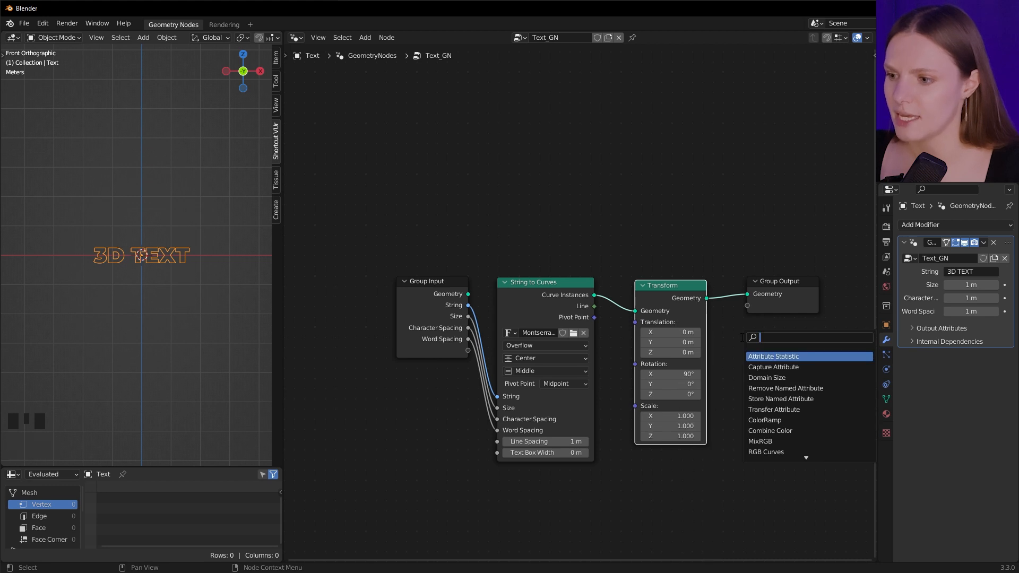
{"action": "type", "text": "fill"}
{"action": "key", "text": "Return"}
{"action": "left_click", "coordinate": [677, 326]}
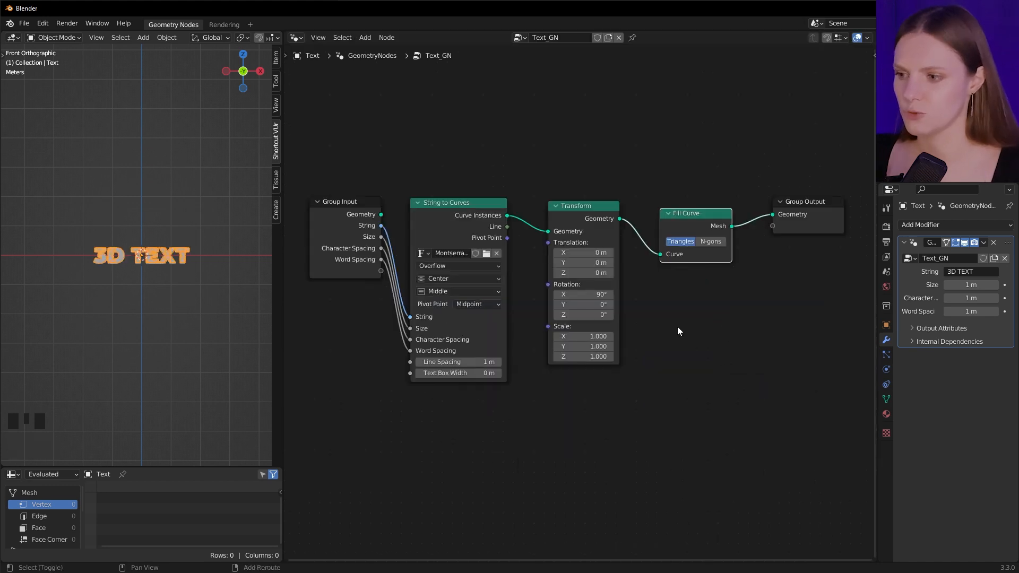
Insert an Extrude Mesh node after Fill Curve and turn off its Individual option
{"action": "key", "text": "shift+a"}
{"action": "left_click", "coordinate": [677, 326]}
{"action": "type", "text": "ext"}
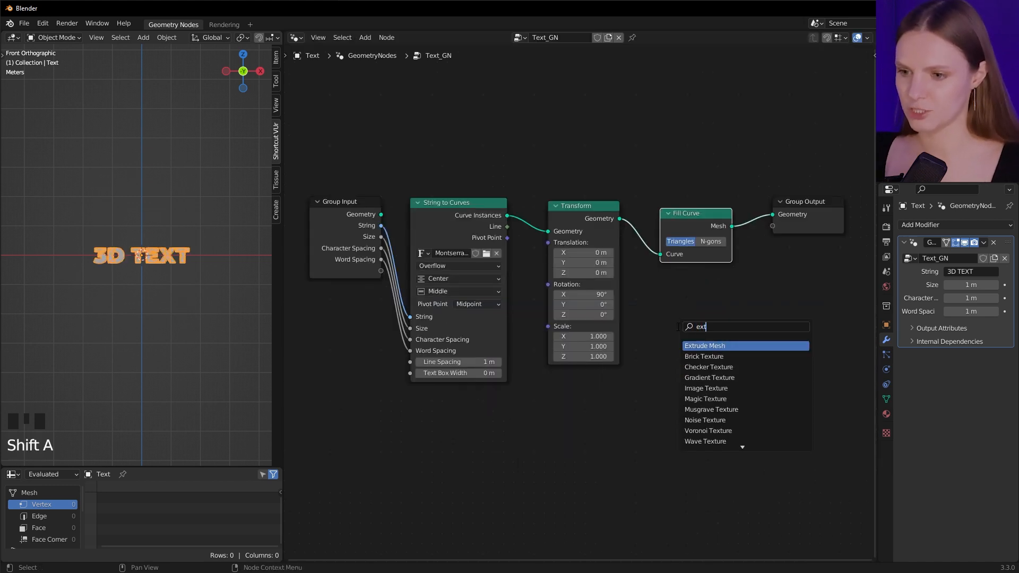
{"action": "key", "text": "Return"}
{"action": "left_click", "coordinate": [765, 178]}
{"action": "key", "text": "Home"}
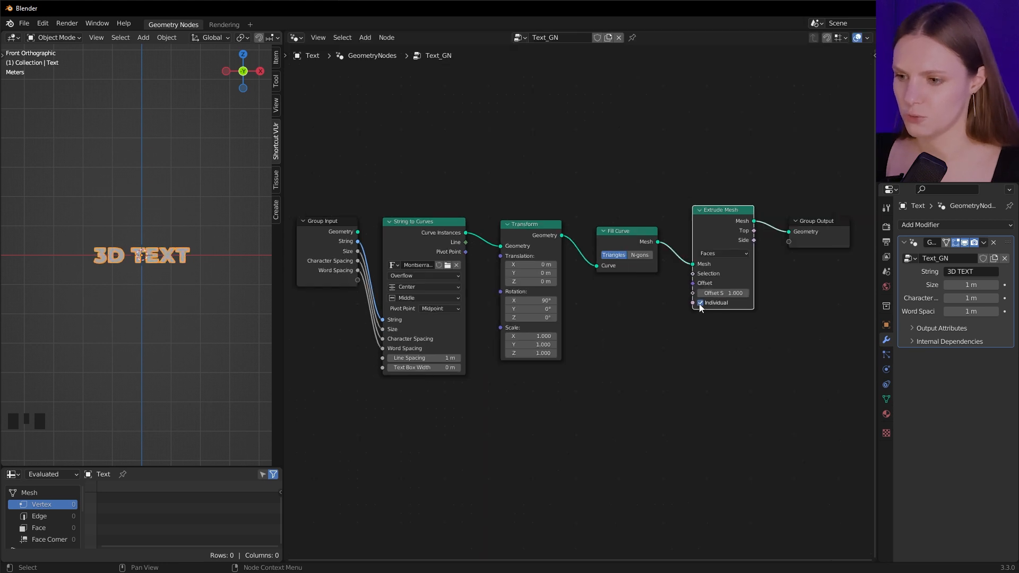
{"action": "left_click", "coordinate": [699, 302]}
Connect the Extrude Mesh's Offset Scale to the Group Input as a new modifier input
{"action": "left_click_drag", "start_coordinate": [692, 292], "coordinate": [359, 282]}
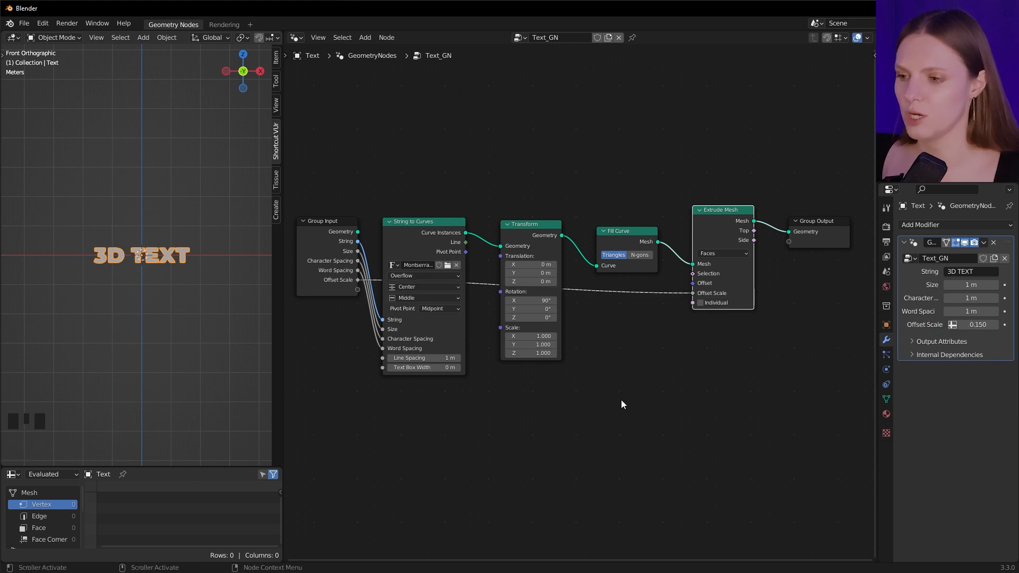
{"action": "middle_click_drag", "start_coordinate": [159, 265], "coordinate": [262, 270]}
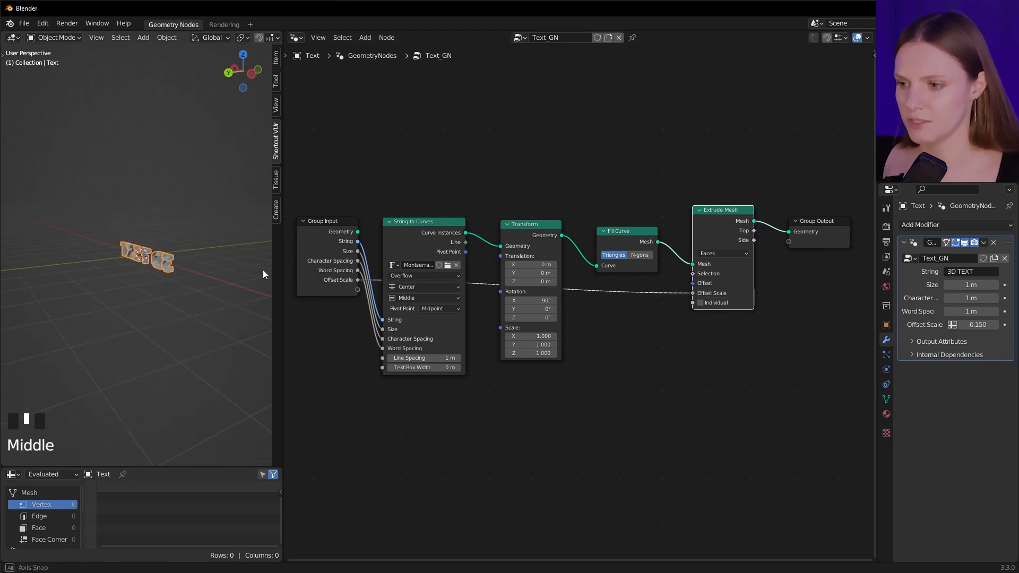
{"action": "scroll", "coordinate": [68, 249], "scroll_direction": "up", "scroll_amount": 7}
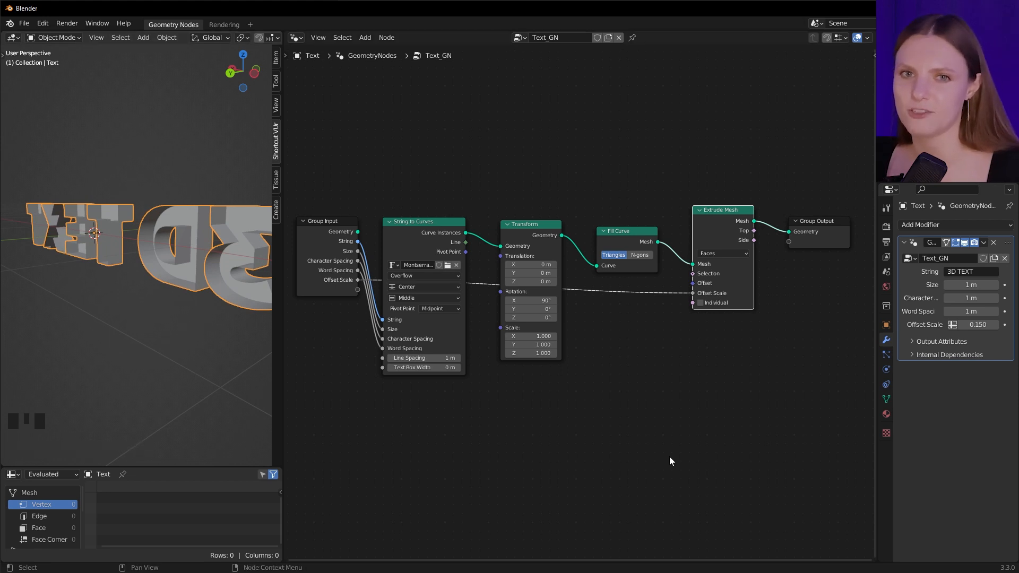
Add a Join Geometry node after Extrude Mesh and also feed the Fill Curve mesh into it
{"action": "key", "text": "shift+a"}
{"action": "type", "text": "join"}
{"action": "key", "text": "Return"}
{"action": "left_click", "coordinate": [811, 238]}
{"action": "left_click_drag", "start_coordinate": [657, 241], "coordinate": [788, 239]}
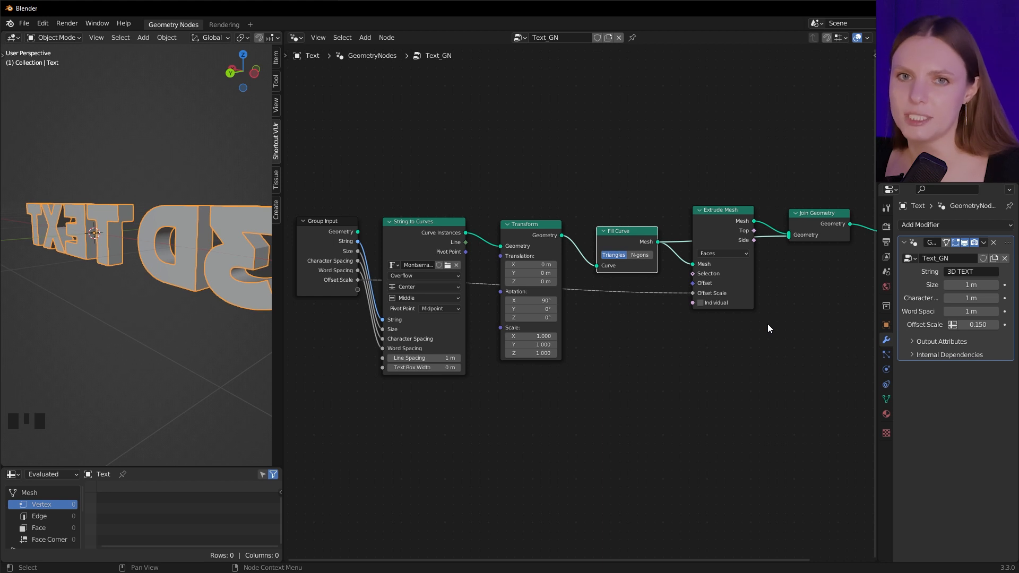
Insert a Subdivision Surface node after Join Geometry
{"action": "key", "text": "shift+a"}
{"action": "type", "text": "subd"}
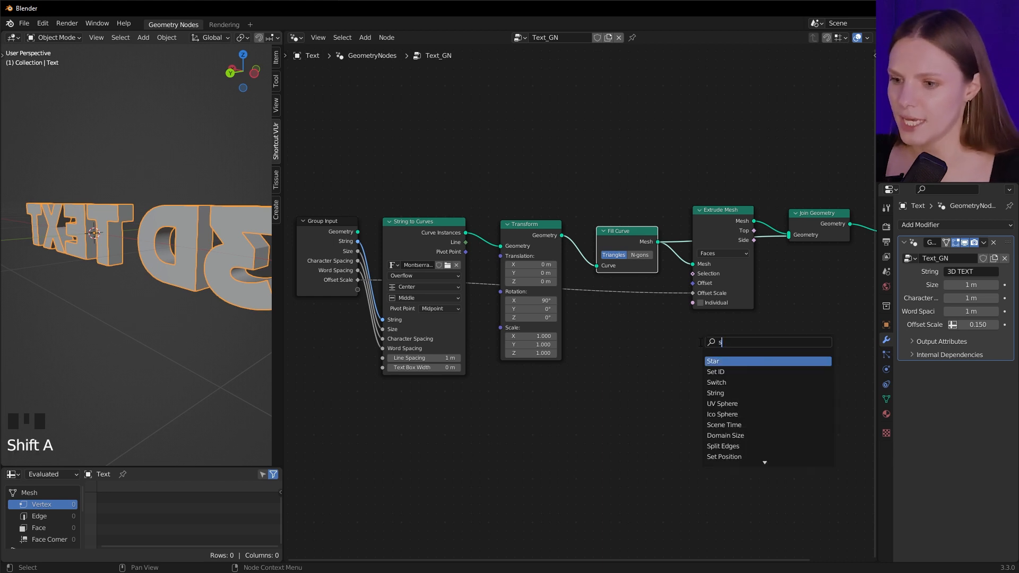
{"action": "key", "text": "Down"}
{"action": "key", "text": "Down"}
{"action": "key", "text": "Return"}
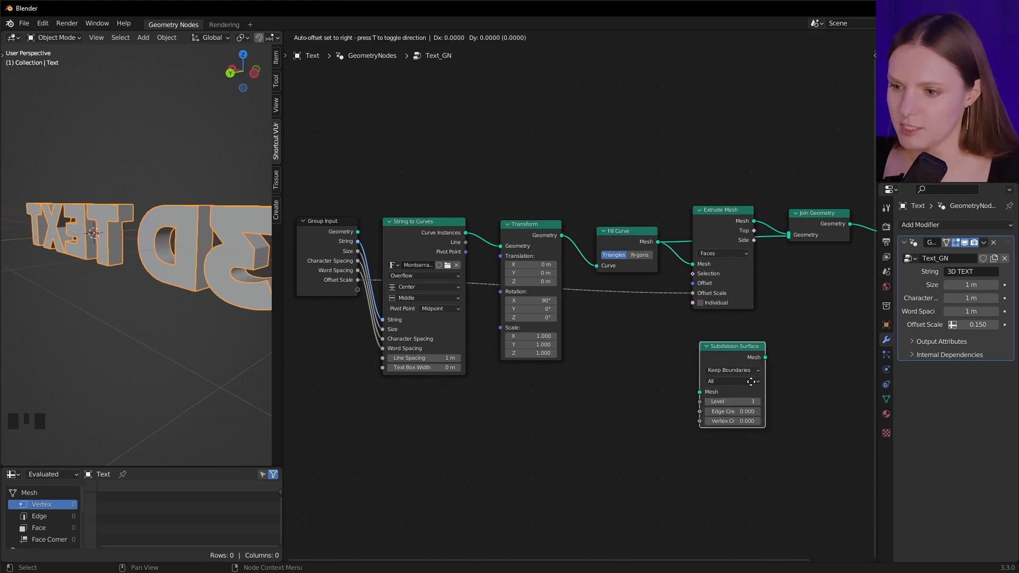
{"action": "left_click", "coordinate": [837, 233]}
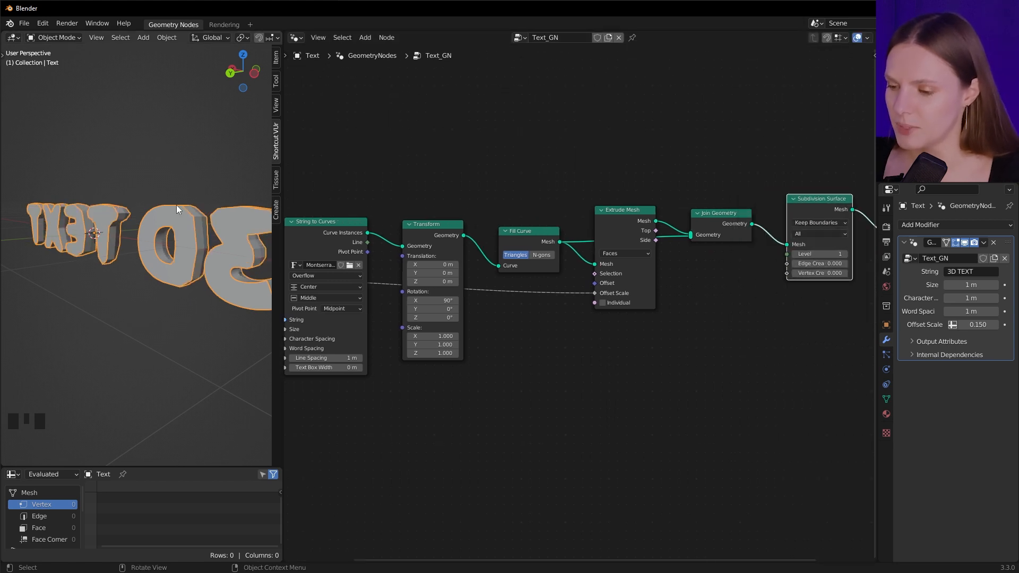
Insert a Merge by Distance node between Join Geometry and Subdivision Surface
{"action": "middle_click_drag", "start_coordinate": [176, 205], "coordinate": [198, 225]}
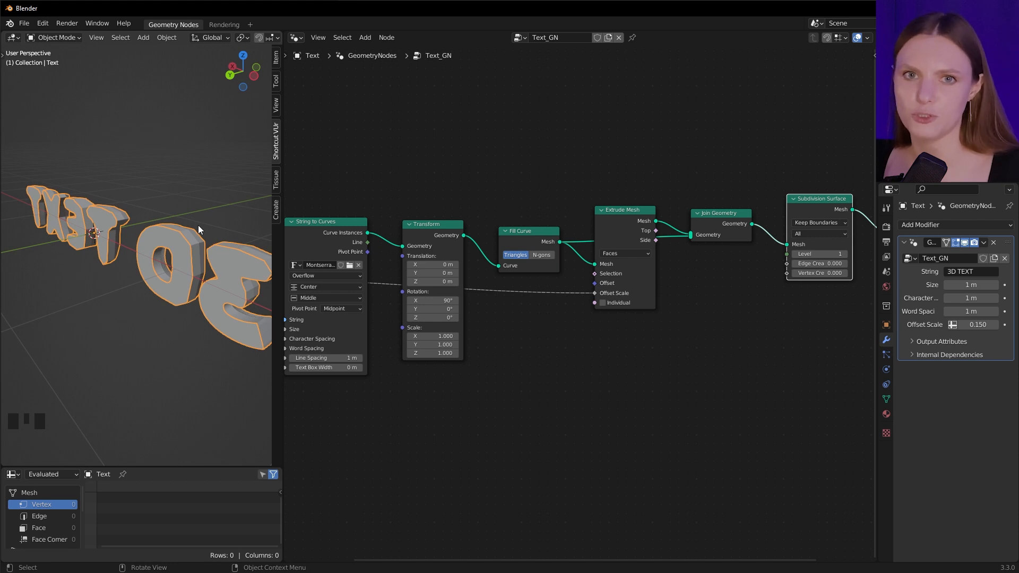
{"action": "key", "text": "shift+a"}
{"action": "type", "text": "merge"}
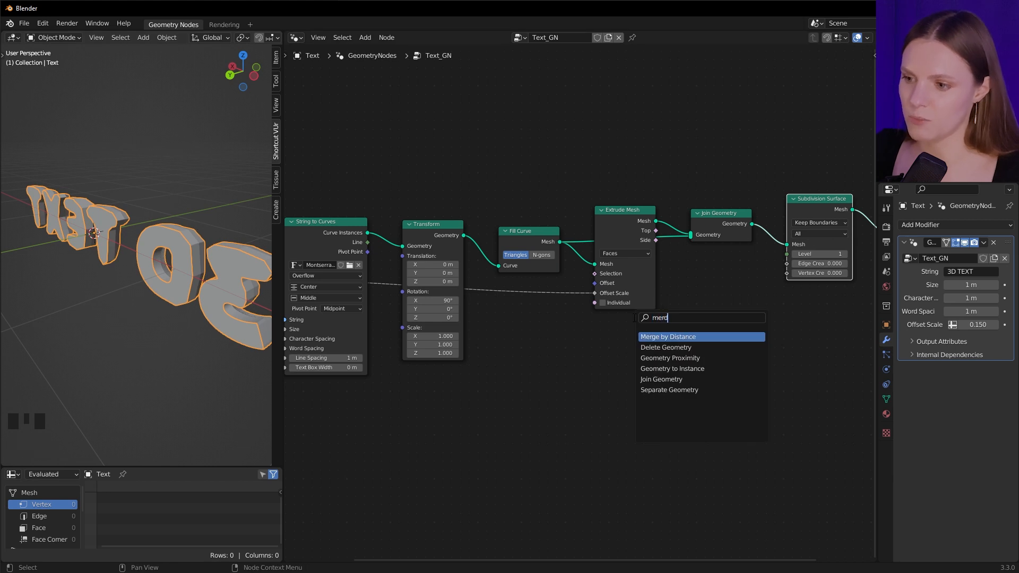
{"action": "key", "text": "Return"}
{"action": "left_click", "coordinate": [828, 228]}
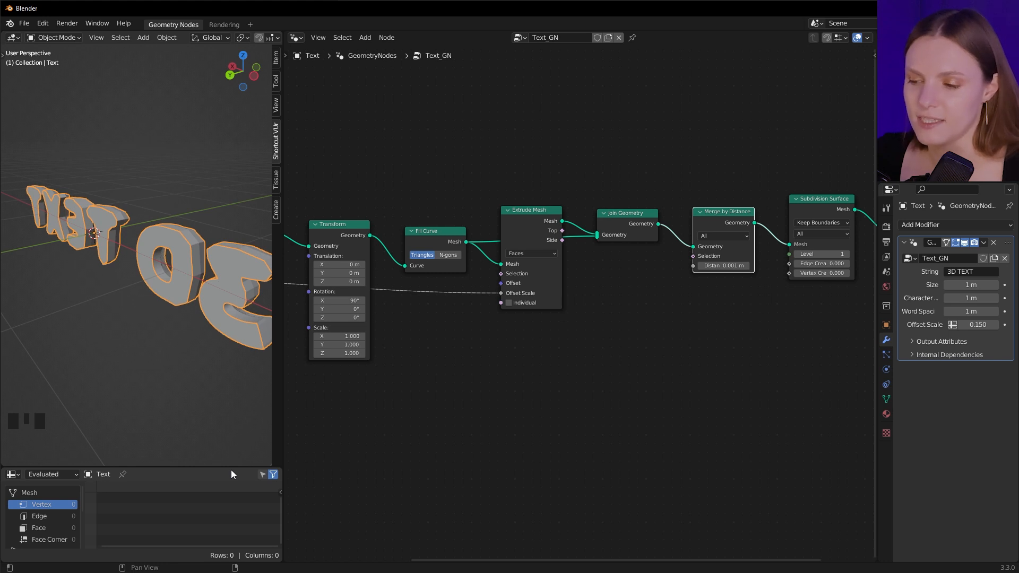
Inspect the instances in the spreadsheet and insert a Realize Instances node between Join Geometry and Merge by Distance
{"action": "scroll", "coordinate": [60, 520], "scroll_direction": "down", "scroll_amount": 3}
{"action": "left_click", "coordinate": [50, 536]}
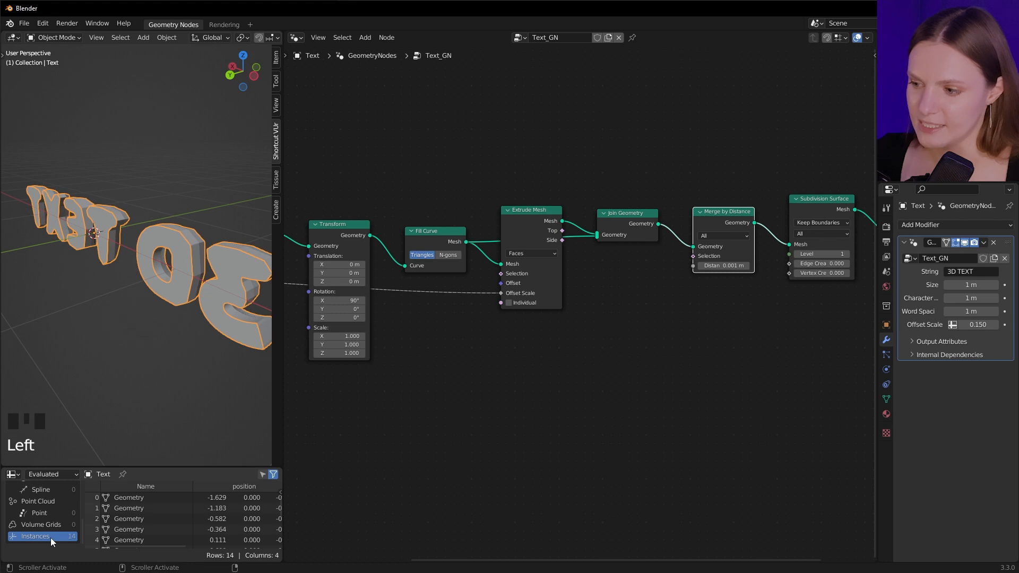
{"action": "key", "text": "shift+a"}
{"action": "type", "text": "sreaqli"}
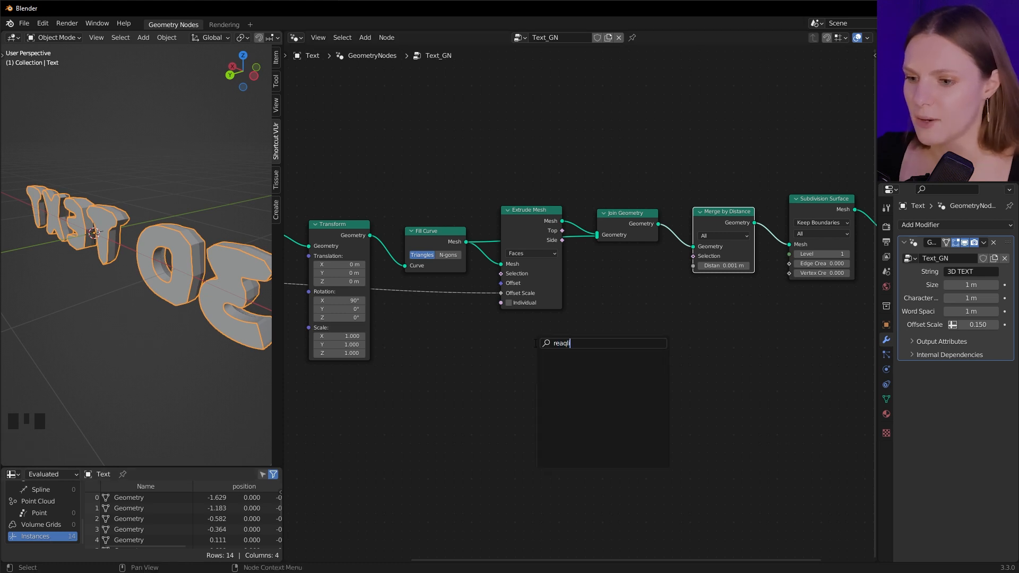
{"action": "key", "text": "BackSpace"}
{"action": "key", "text": "BackSpace"}
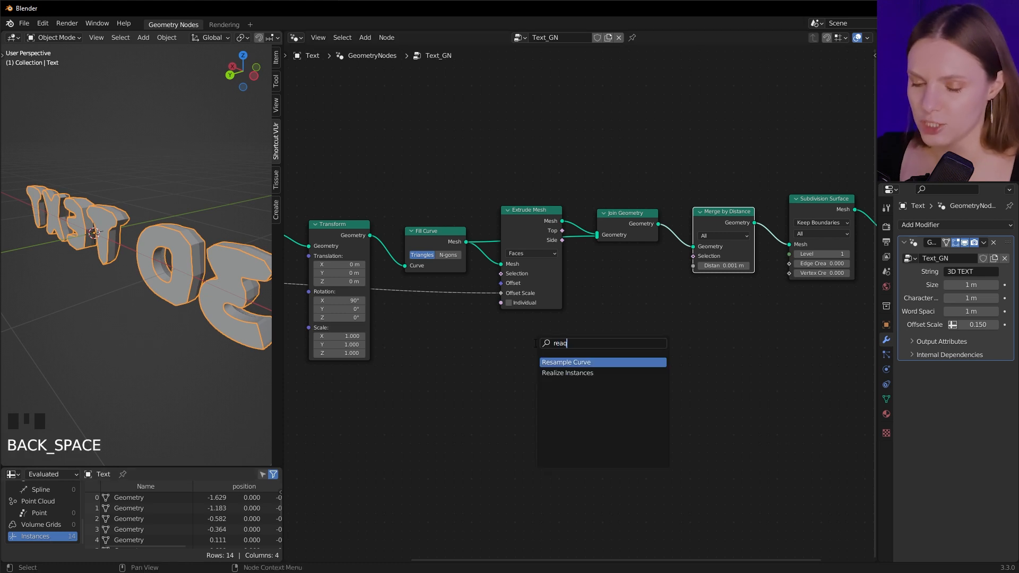
{"action": "left_click", "coordinate": [567, 373]}
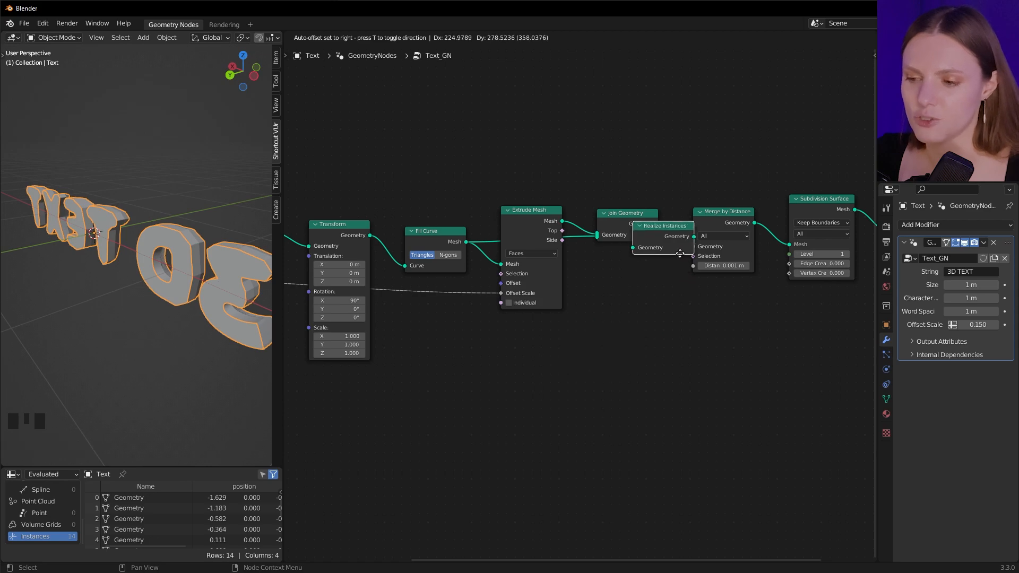
{"action": "left_click", "coordinate": [680, 253]}
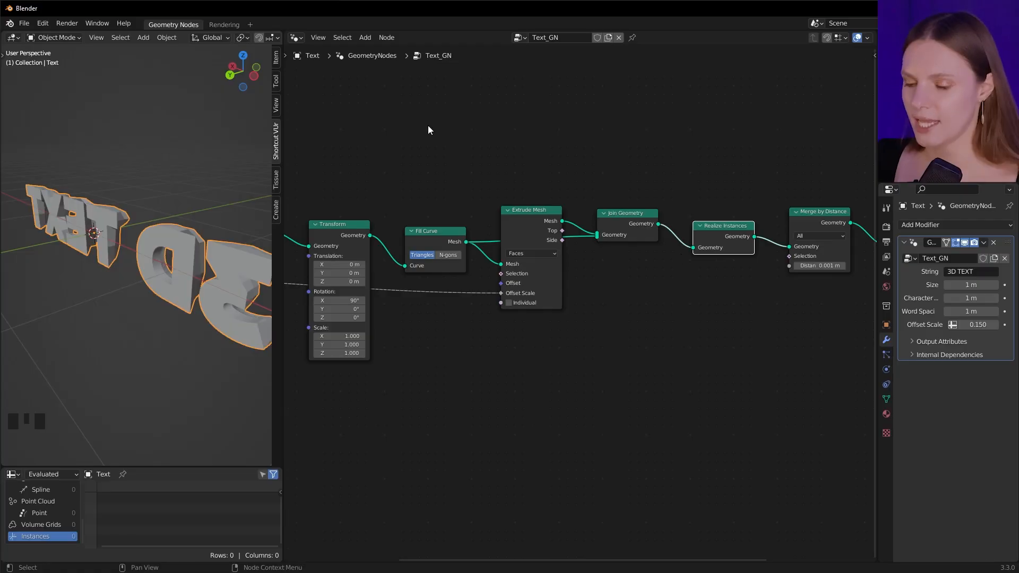
Turn on the Face Orientation viewport overlay
{"action": "scroll", "coordinate": [257, 38], "scroll_direction": "down", "scroll_amount": 3}
{"action": "left_click", "coordinate": [208, 37]}
{"action": "left_click", "coordinate": [135, 230]}
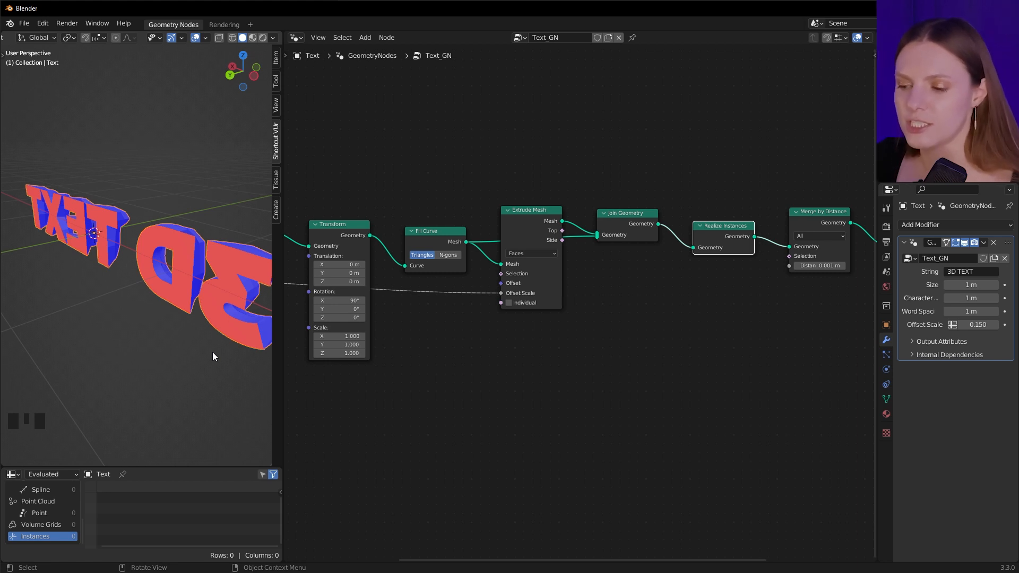
Insert a Flip Faces node between Fill Curve and Join Geometry
{"action": "key", "text": "shift+a"}
{"action": "type", "text": "flip fa"}
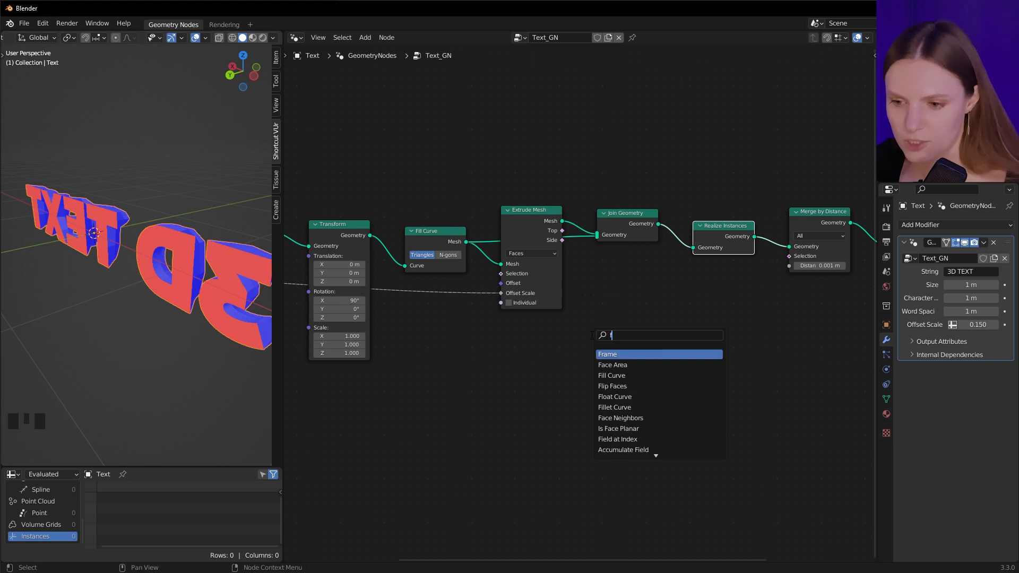
{"action": "key", "text": "Return"}
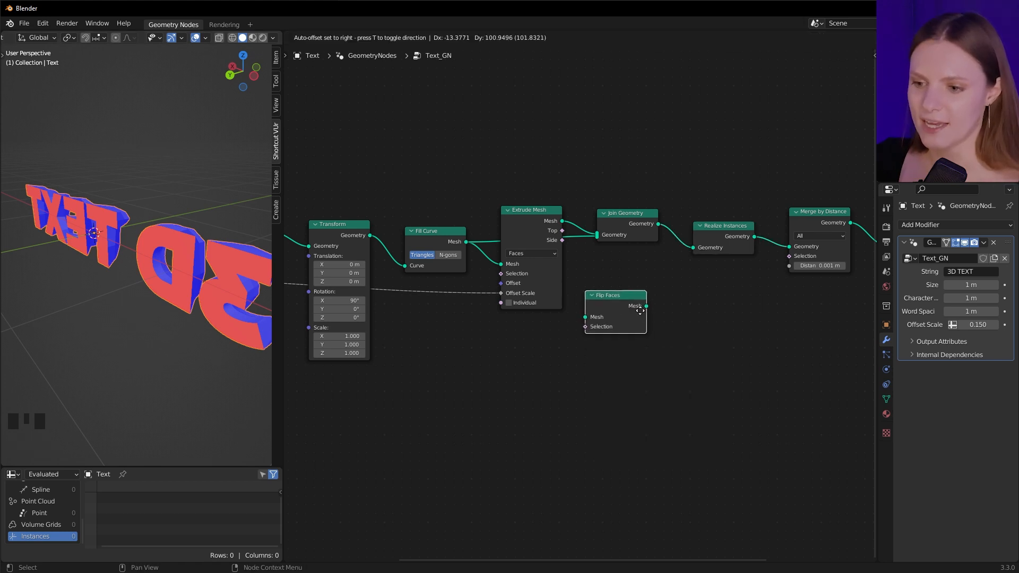
{"action": "left_click", "coordinate": [538, 241]}
{"action": "left_click_drag", "start_coordinate": [539, 221], "coordinate": [541, 154]}
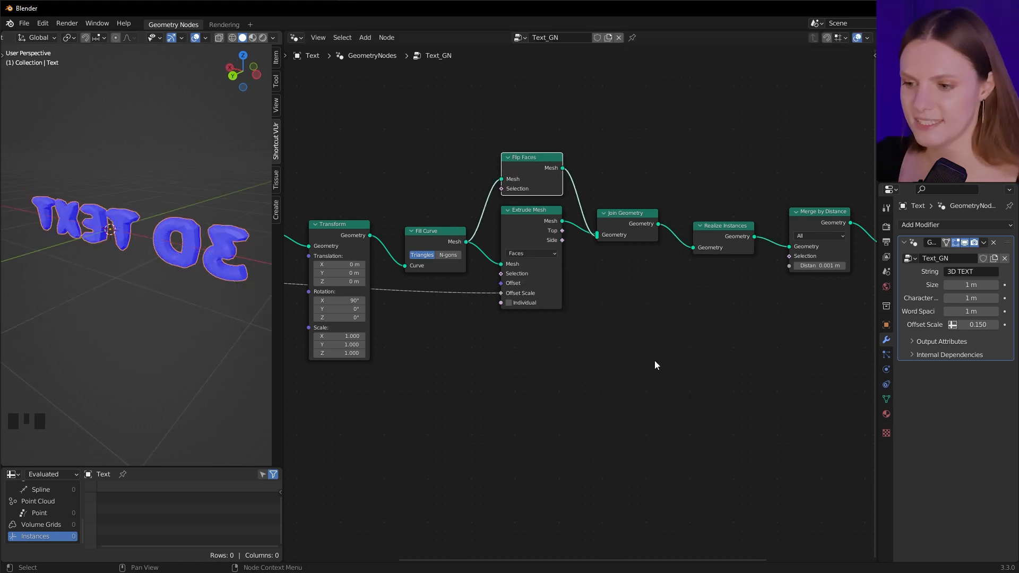
Delete the Subdivision Surface node while keeping the chain connected
{"action": "middle_click_drag", "start_coordinate": [734, 334], "coordinate": [545, 335]}
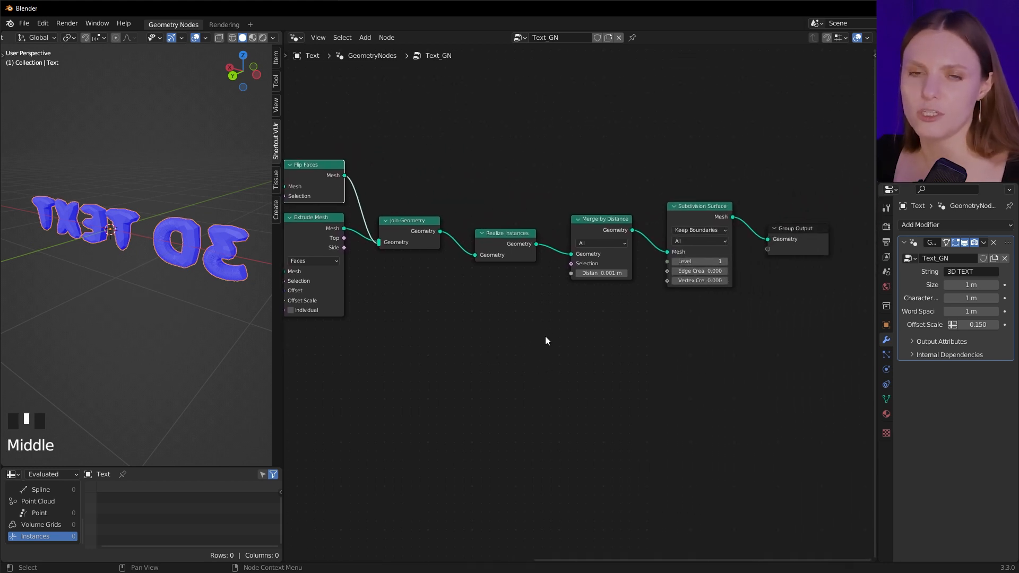
{"action": "left_click", "coordinate": [708, 210]}
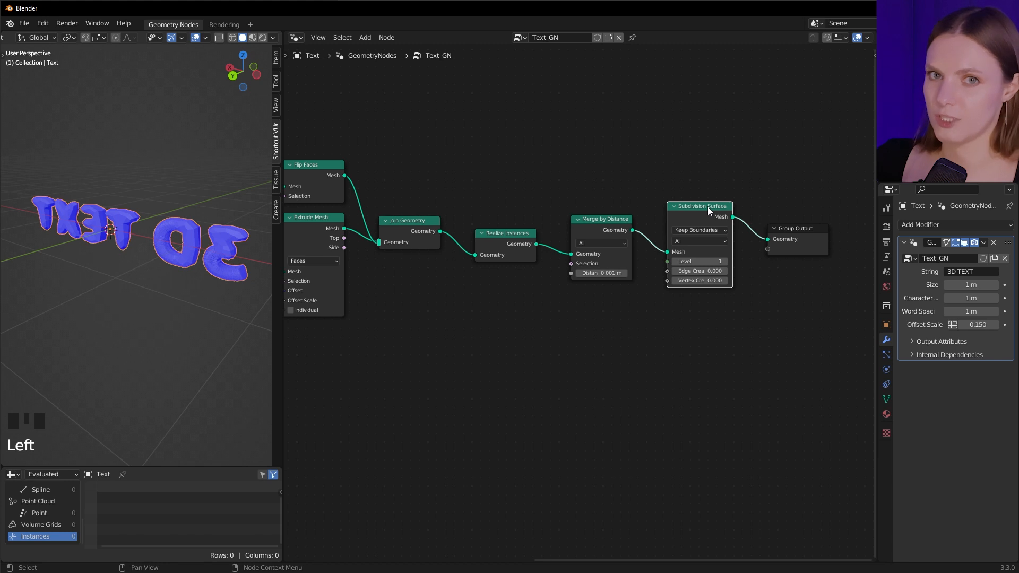
{"action": "key", "text": "ctrl+x"}
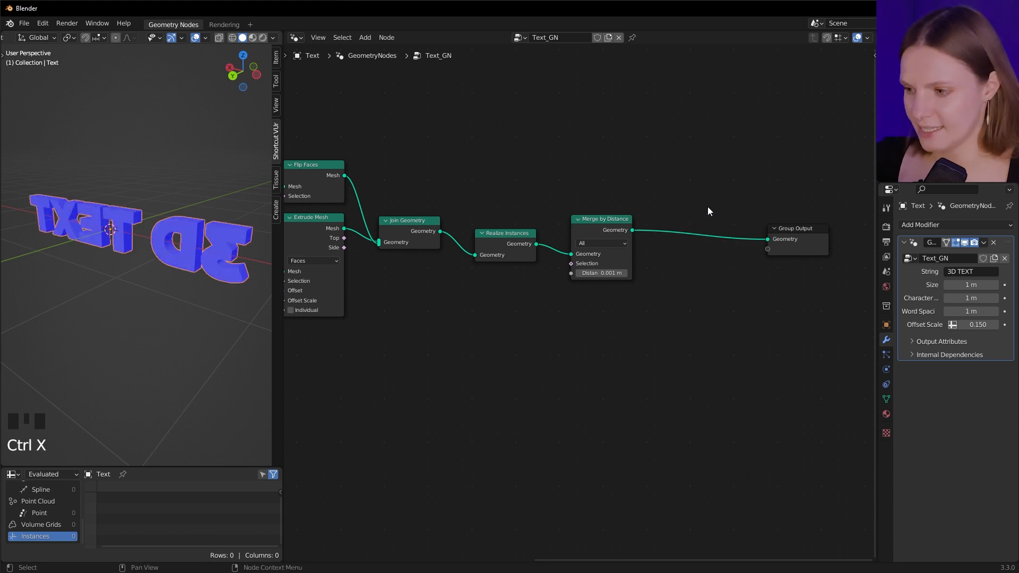
Insert a Set Material node between Merge by Distance and the Group Output
{"action": "key", "text": "shift+a"}
{"action": "type", "text": "set"}
{"action": "left_click", "coordinate": [736, 247]}
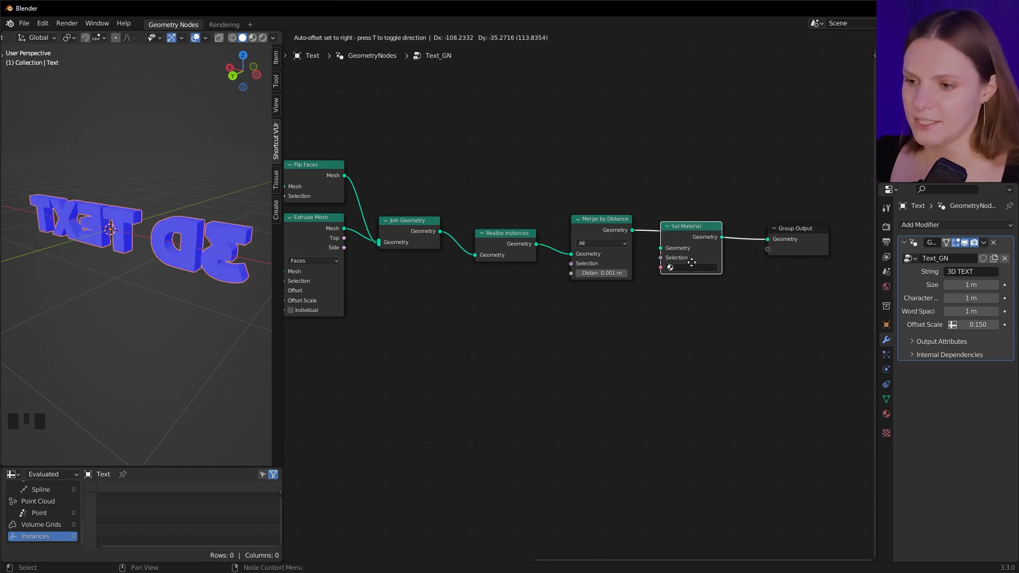
{"action": "left_click", "coordinate": [692, 264]}
Expose Set Material's material as a group input and assign Material in the modifier
{"action": "middle_click_drag", "start_coordinate": [647, 349], "coordinate": [742, 349]}
{"action": "left_click_drag", "start_coordinate": [767, 271], "coordinate": [458, 304]}
{"action": "left_click", "coordinate": [953, 340]}
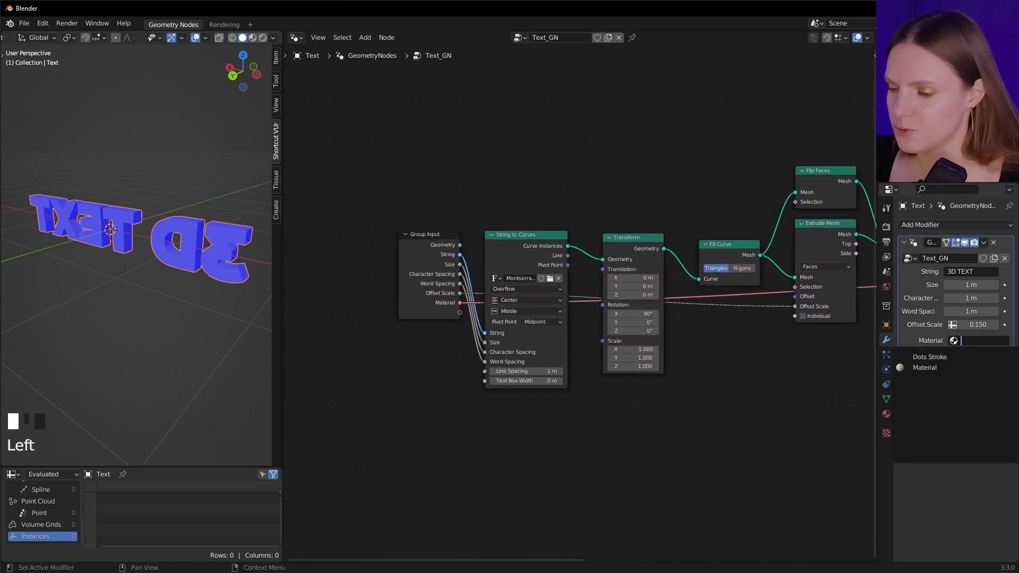
{"action": "left_click", "coordinate": [954, 368]}
Turn off the Face Orientation viewport overlay
{"action": "left_click", "coordinate": [205, 38]}
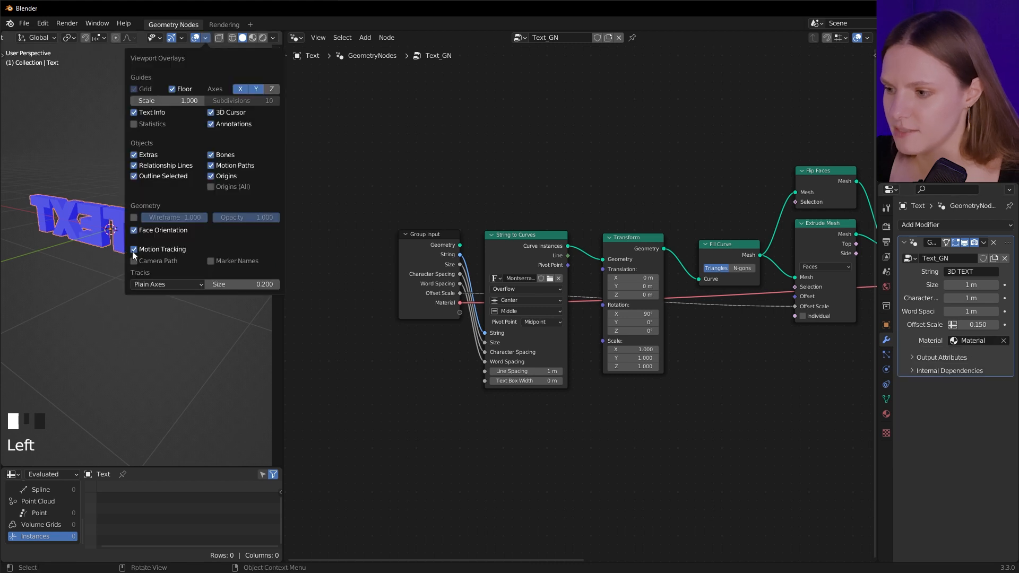
{"action": "left_click", "coordinate": [134, 230]}
Insert a Set Shade Smooth node between Set Material and the Group Output
{"action": "key", "text": "shift+a"}
{"action": "type", "text": "sh"}
{"action": "type", "text": "a"}
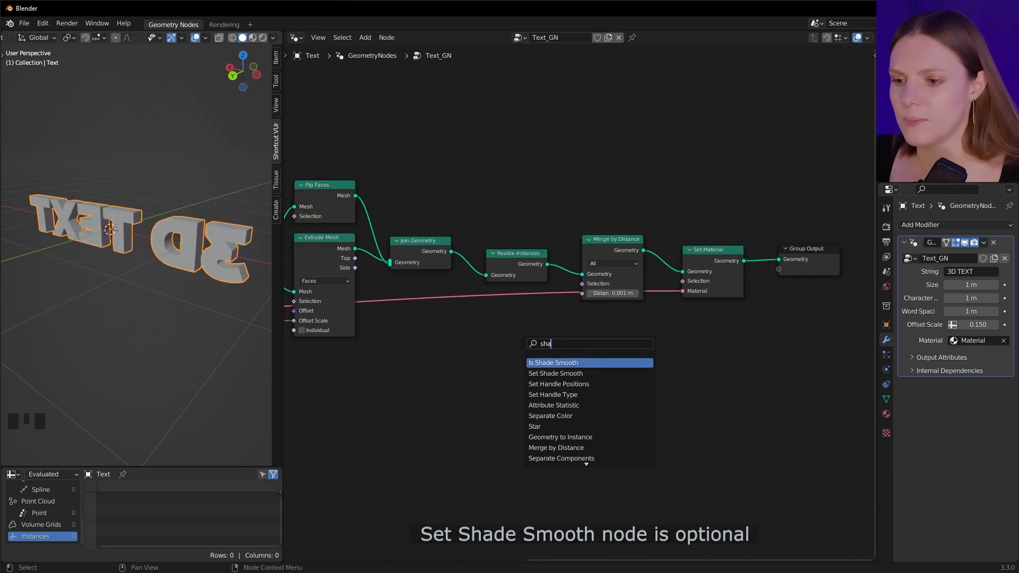
{"action": "left_click", "coordinate": [564, 373]}
{"action": "left_click", "coordinate": [775, 275]}
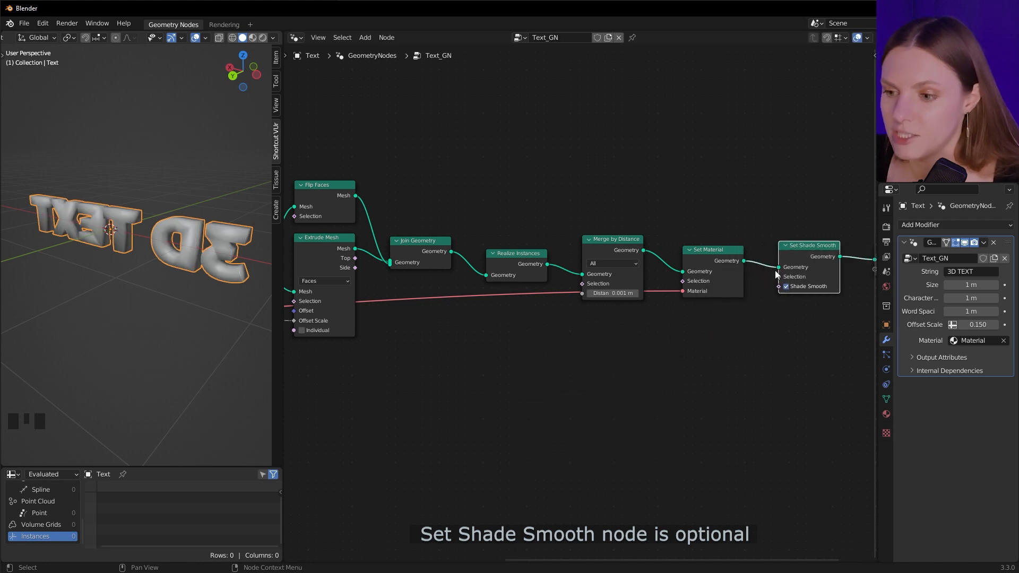
Move the Set Shade Smooth node so it sits between Extrude Mesh and Join Geometry
{"action": "left_click", "coordinate": [801, 248]}
{"action": "key", "text": "shift+d"}
{"action": "left_click", "coordinate": [671, 440]}
{"action": "left_click", "coordinate": [826, 253]}
{"action": "key", "text": "ctrl+x"}
{"action": "middle_click_drag", "start_coordinate": [673, 440], "coordinate": [825, 451]}
{"action": "left_click_drag", "start_coordinate": [825, 450], "coordinate": [537, 285]}
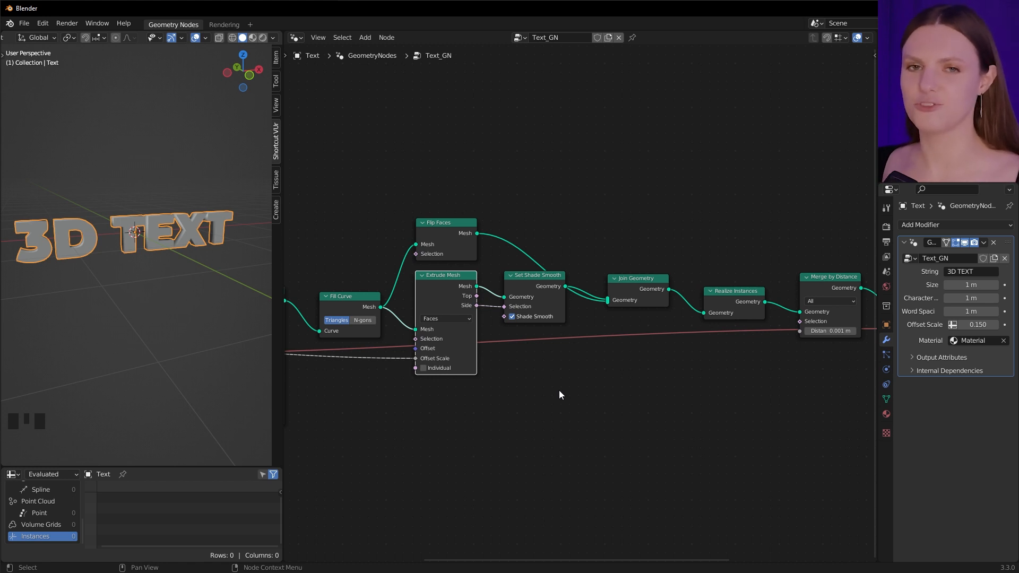
Select all the nodes and collapse them into a single node group
{"action": "key", "text": "Home"}
{"action": "left_click_drag", "start_coordinate": [333, 323], "coordinate": [782, 450]}
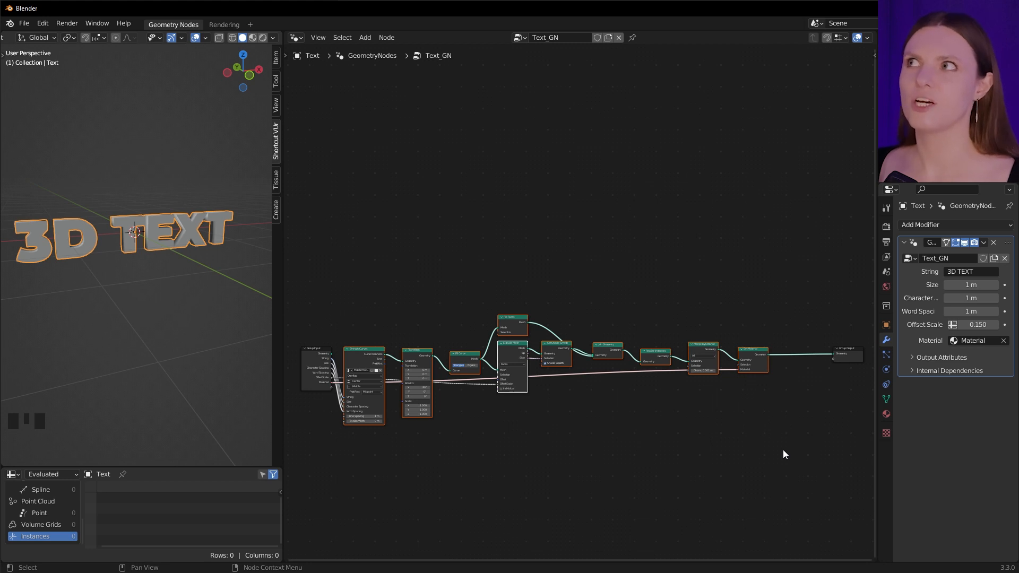
{"action": "key", "text": "ctrl+g"}
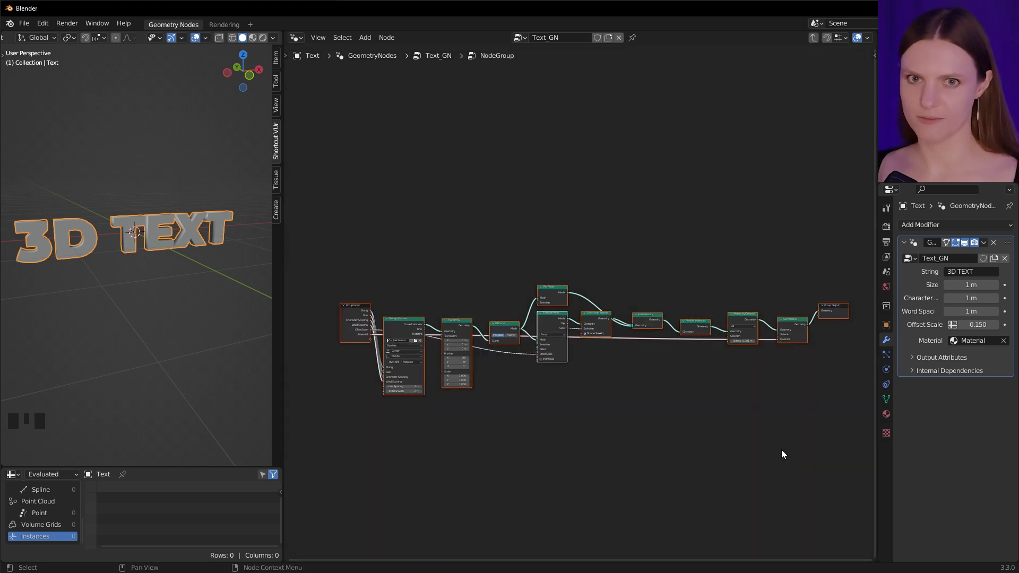
{"action": "key", "text": "Tab"}
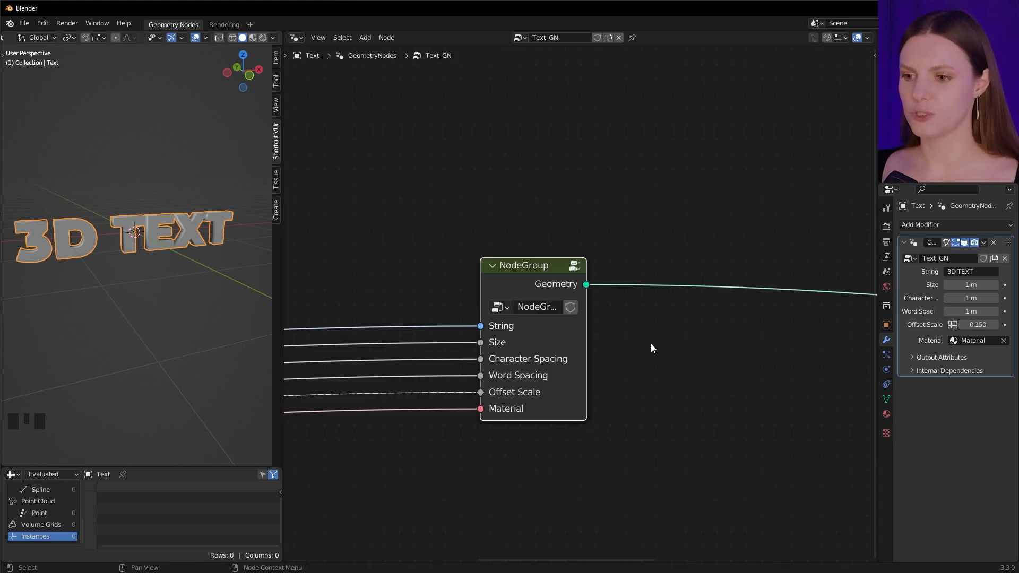
Rename the node group to Text
{"action": "left_click", "coordinate": [530, 300]}
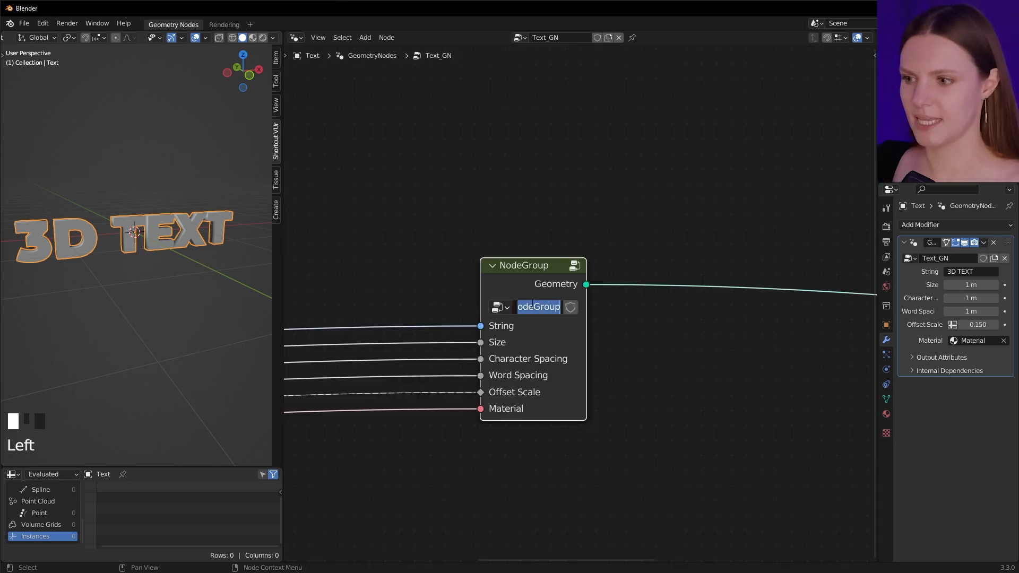
{"action": "type", "text": "Text"}
{"action": "key", "text": "Return"}
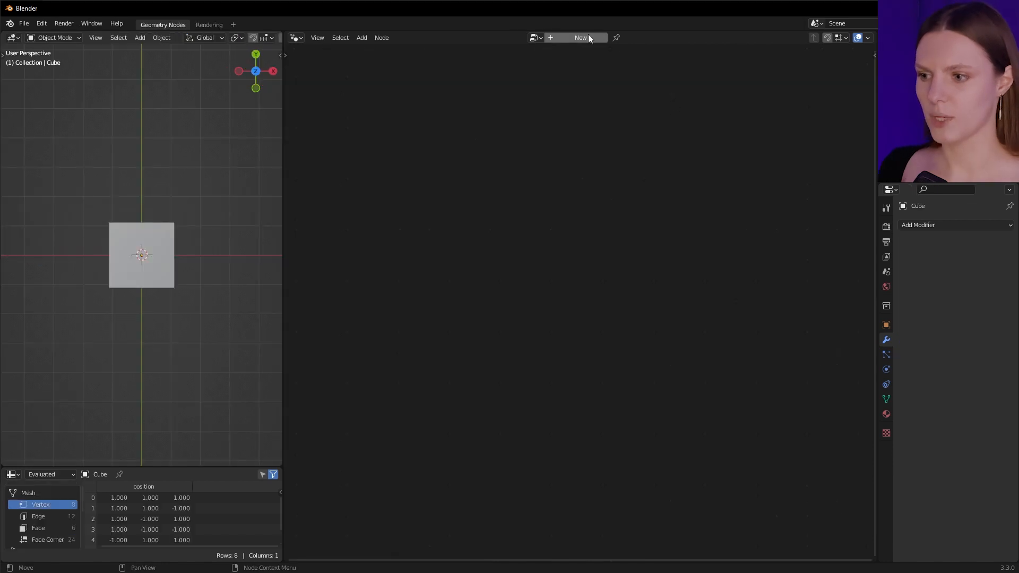
{"action": "left_click", "coordinate": [586, 36]}
{"action": "middle_click_drag", "start_coordinate": [494, 279], "coordinate": [587, 156]}
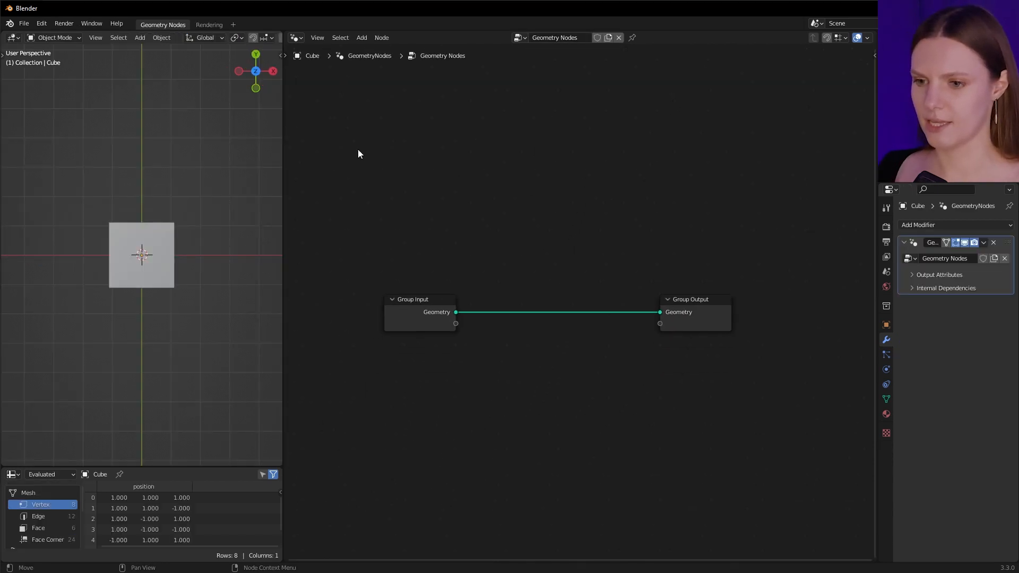
Append the Text node tree from Text_tut.blend into a new file
{"action": "left_click", "coordinate": [24, 25]}
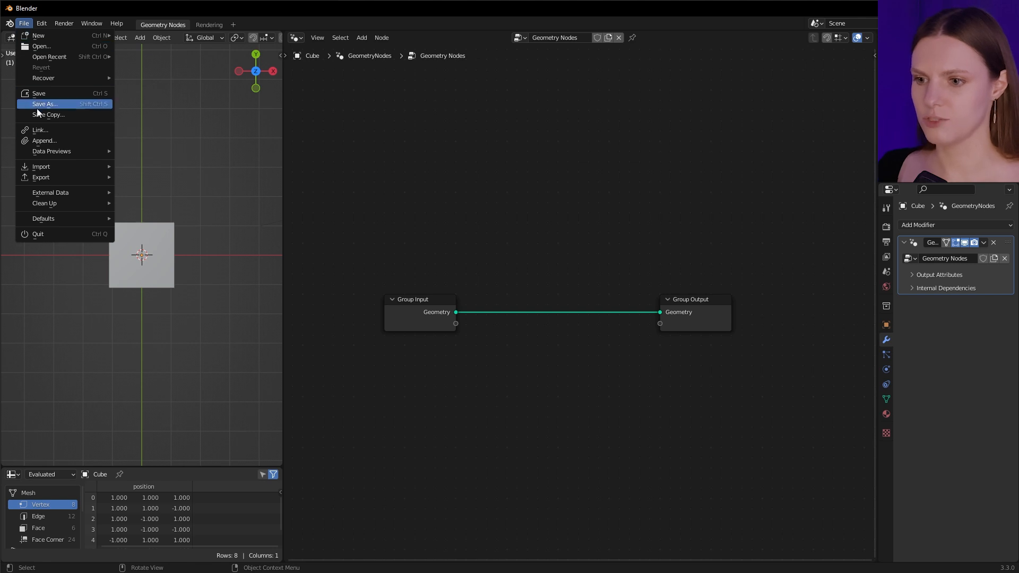
{"action": "left_click", "coordinate": [44, 140]}
{"action": "double_click", "coordinate": [224, 220]}
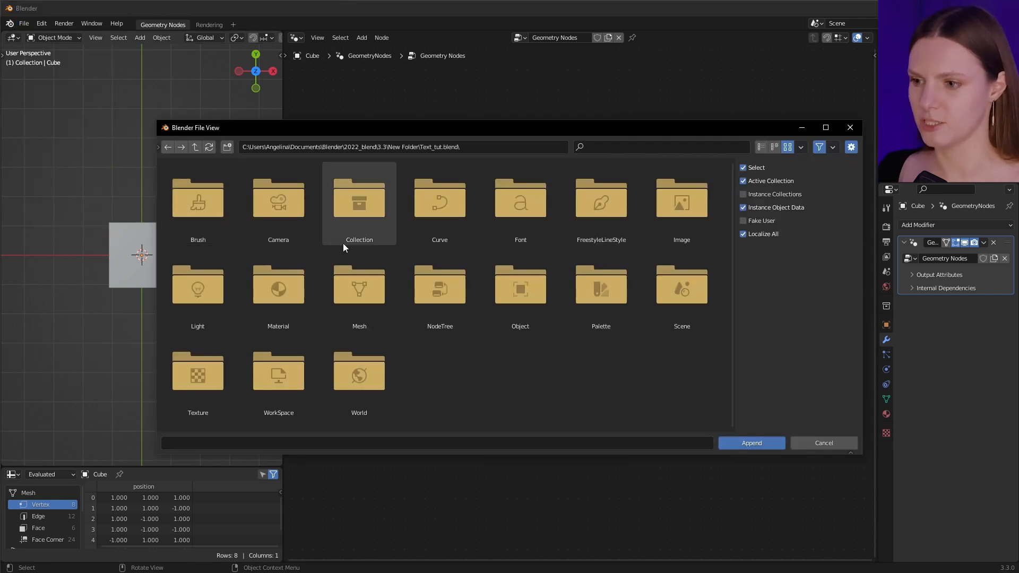
{"action": "double_click", "coordinate": [438, 298]}
{"action": "left_click", "coordinate": [211, 214]}
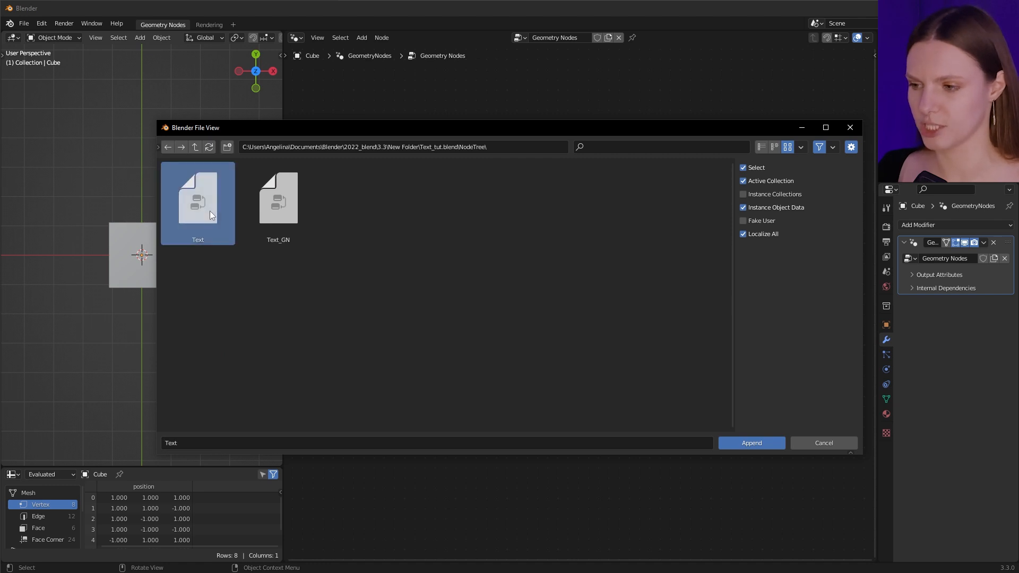
{"action": "left_click", "coordinate": [742, 446]}
Add the Text group node between Group Input and Group Output
{"action": "key", "text": "shift+a"}
{"action": "mouse_move", "coordinate": [584, 442]}
{"action": "mouse_move", "coordinate": [584, 549]}
{"action": "left_click", "coordinate": [632, 557]}
{"action": "left_click", "coordinate": [527, 298]}
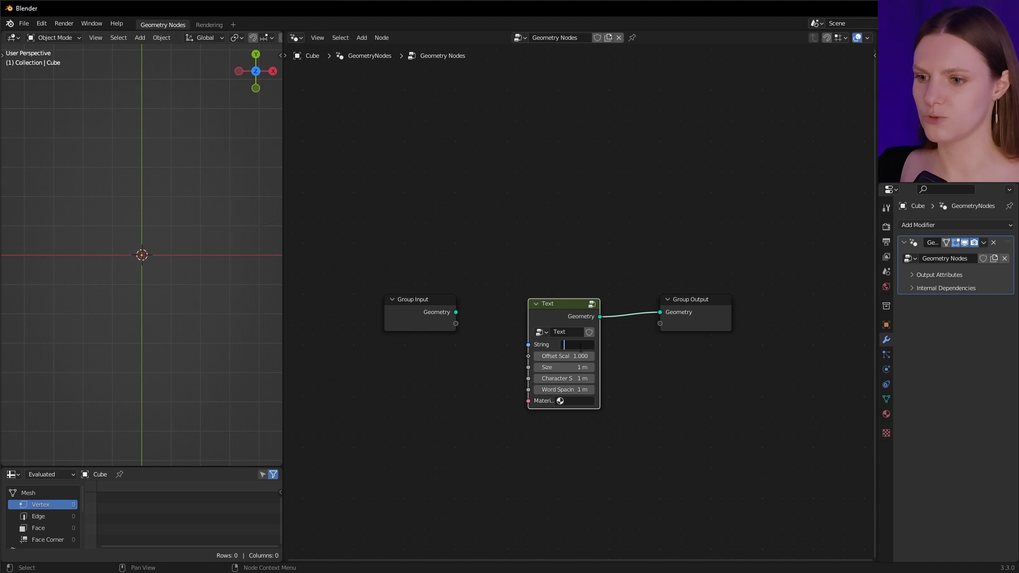
Set the Text group's string to TEXT and switch to front view
{"action": "type", "text": "TEXT"}
{"action": "key", "text": "Return"}
{"action": "key", "text": "KP_1"}
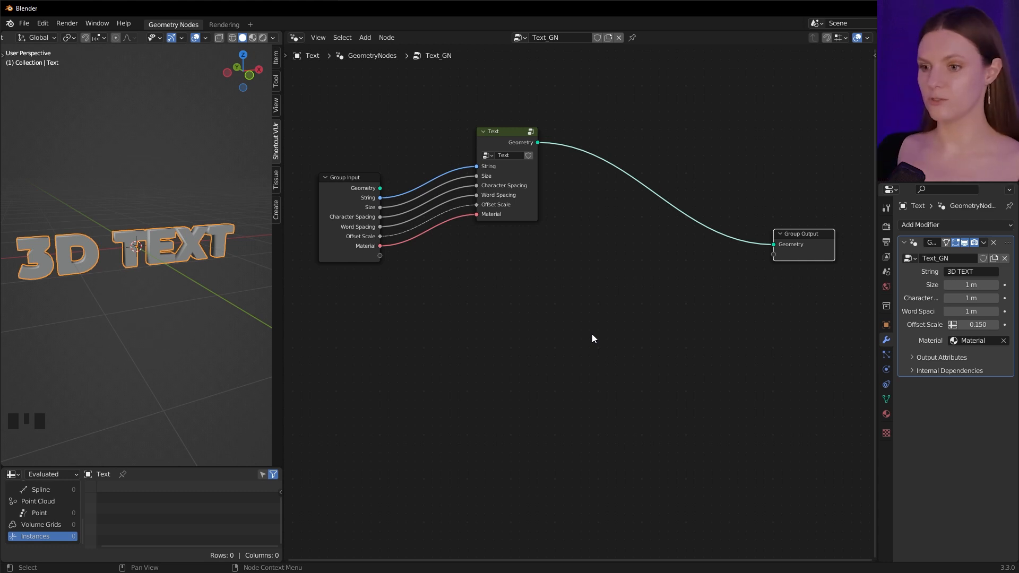
Add a Mesh Line node below the Text node
{"action": "key", "text": "shift+a"}
{"action": "type", "text": "line"}
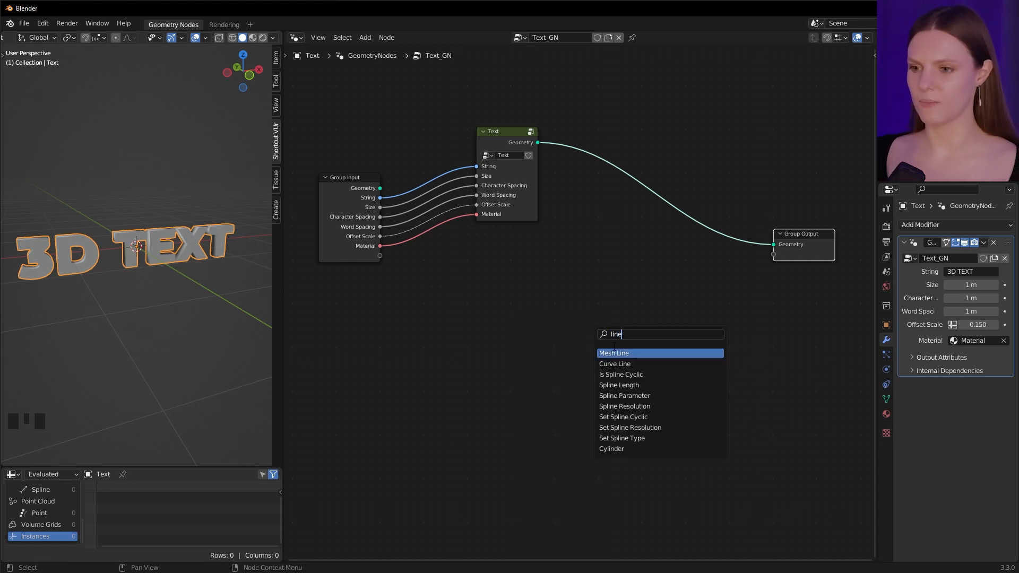
{"action": "key", "text": "Return"}
{"action": "left_click", "coordinate": [389, 350]}
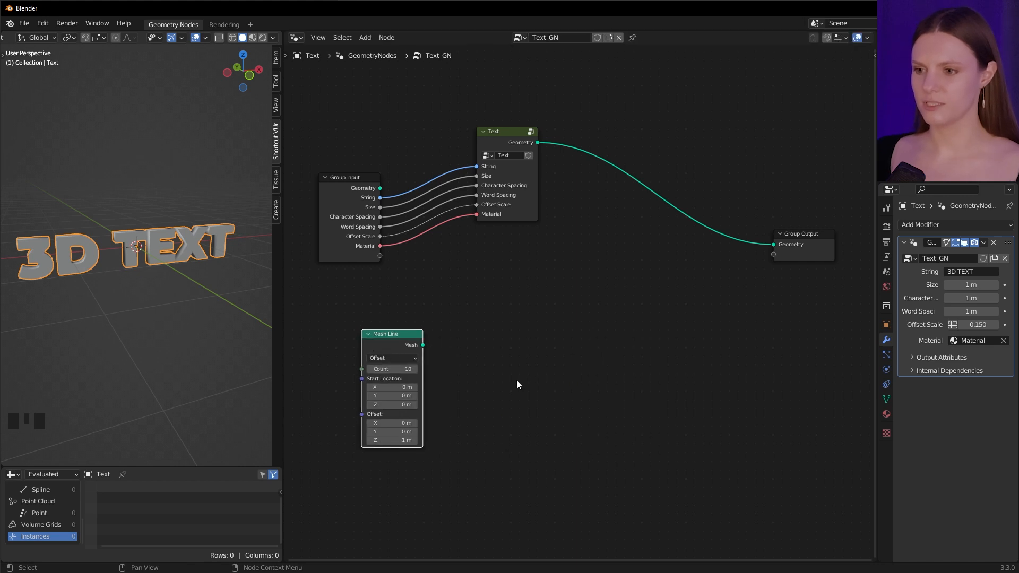
Add an Instance on Points node and feed the Mesh Line's mesh into its Points
{"action": "key", "text": "shift+a"}
{"action": "type", "text": "ins"}
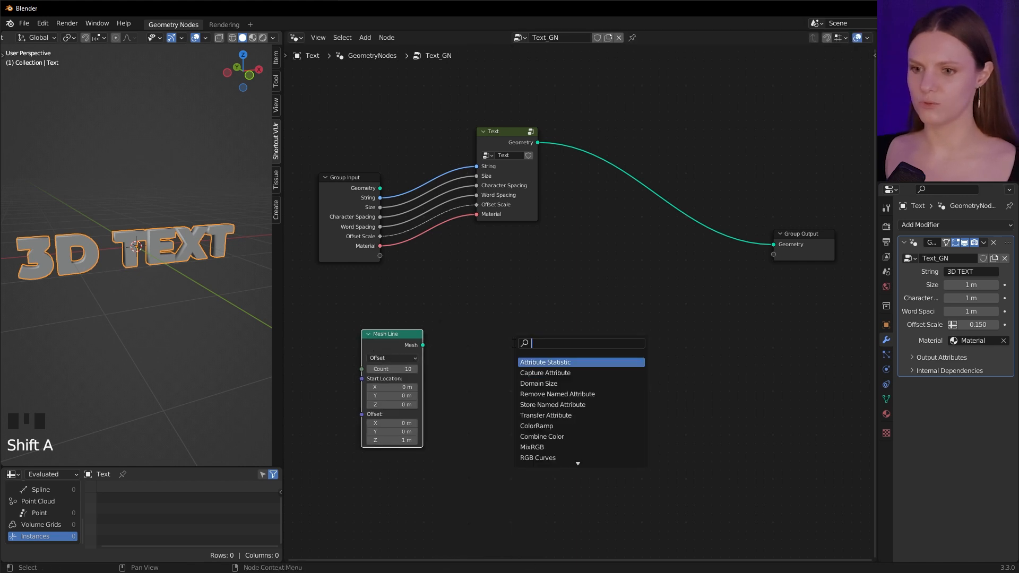
{"action": "type", "text": "ta"}
{"action": "left_click", "coordinate": [543, 416]}
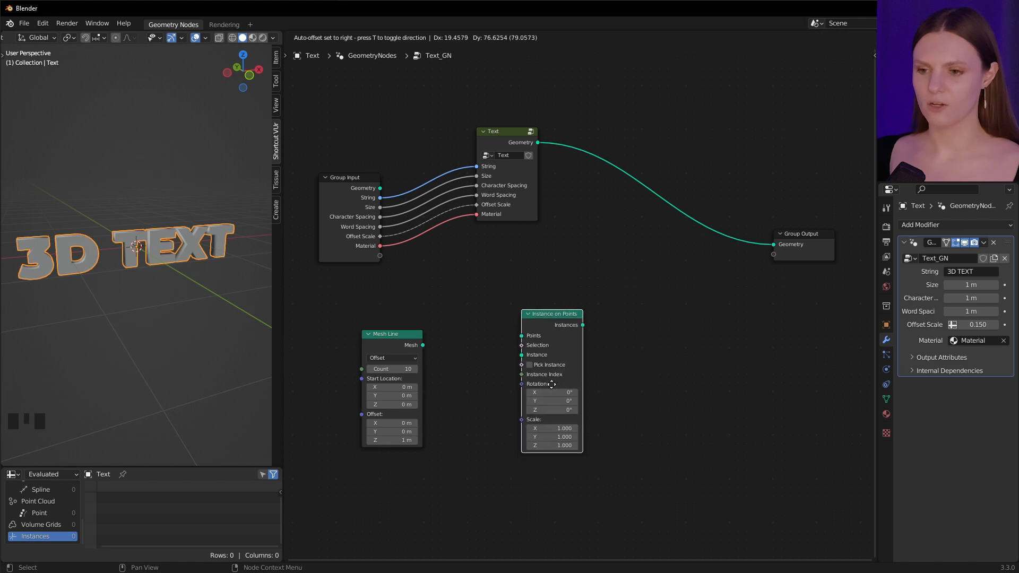
{"action": "left_click", "coordinate": [552, 401]}
{"action": "left_click_drag", "start_coordinate": [423, 345], "coordinate": [521, 353]}
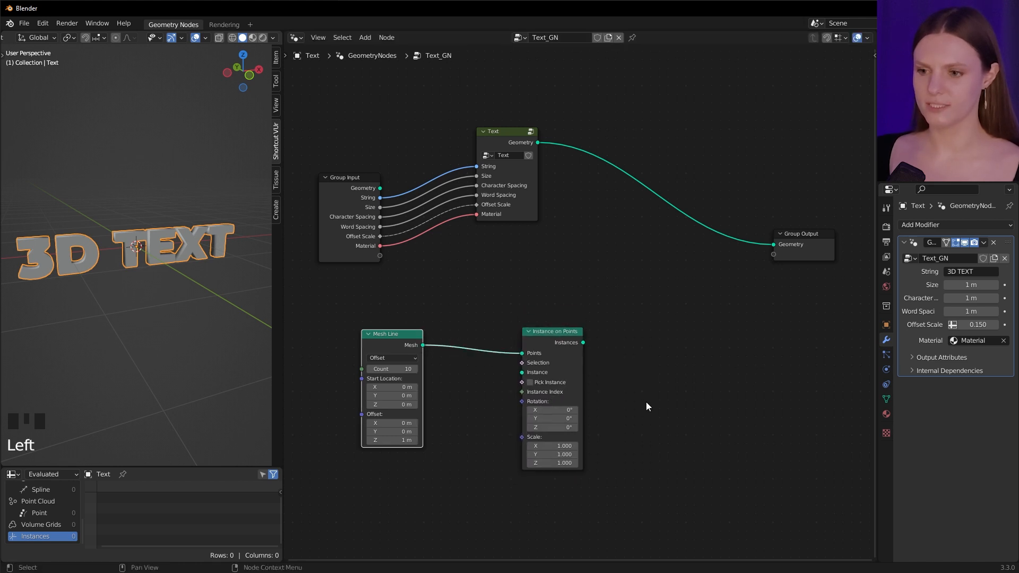
Connect the Text geometry to Instance and the instances output to the Group Output
{"action": "key", "text": "ctrl+z"}
{"action": "left_click_drag", "start_coordinate": [537, 142], "coordinate": [522, 372]}
{"action": "left_click_drag", "start_coordinate": [582, 343], "coordinate": [773, 244]}
{"action": "left_click_drag", "start_coordinate": [550, 332], "coordinate": [635, 330]}
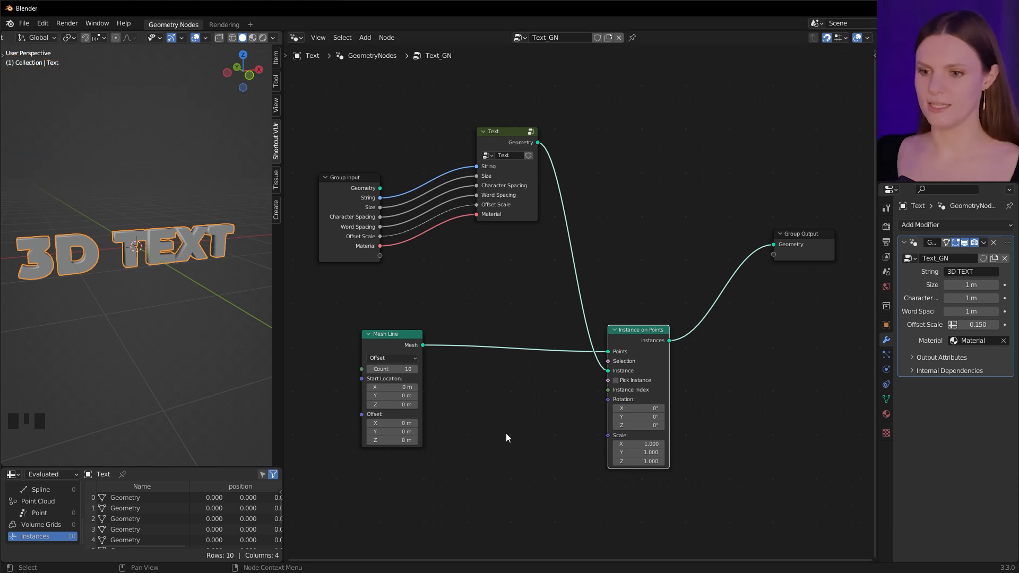
Add a Combine XYZ node driving the Mesh Line offset and connect Offset Scale to its Y
{"action": "key", "text": "shift+a"}
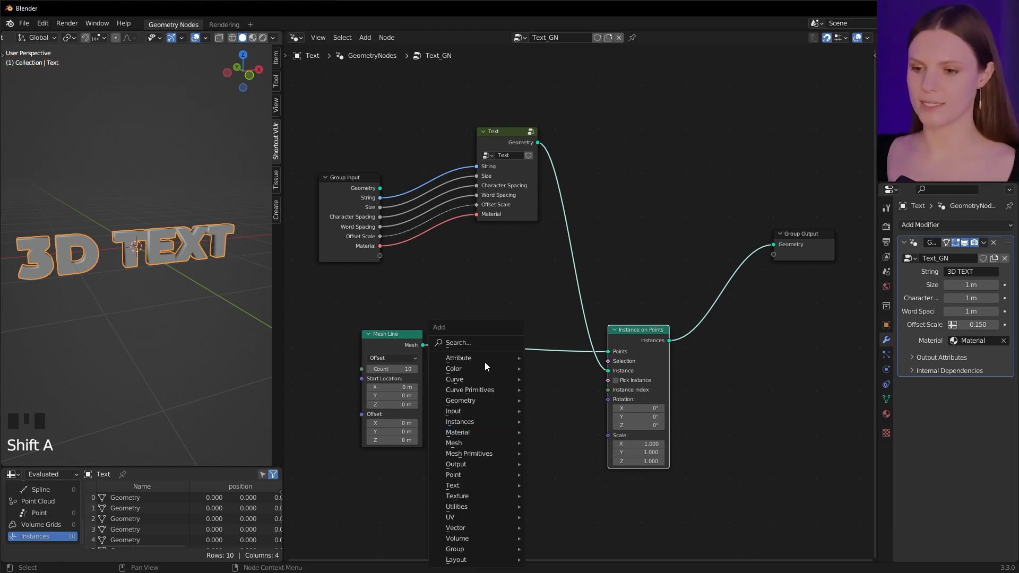
{"action": "left_click", "coordinate": [483, 344]}
{"action": "type", "text": "com"}
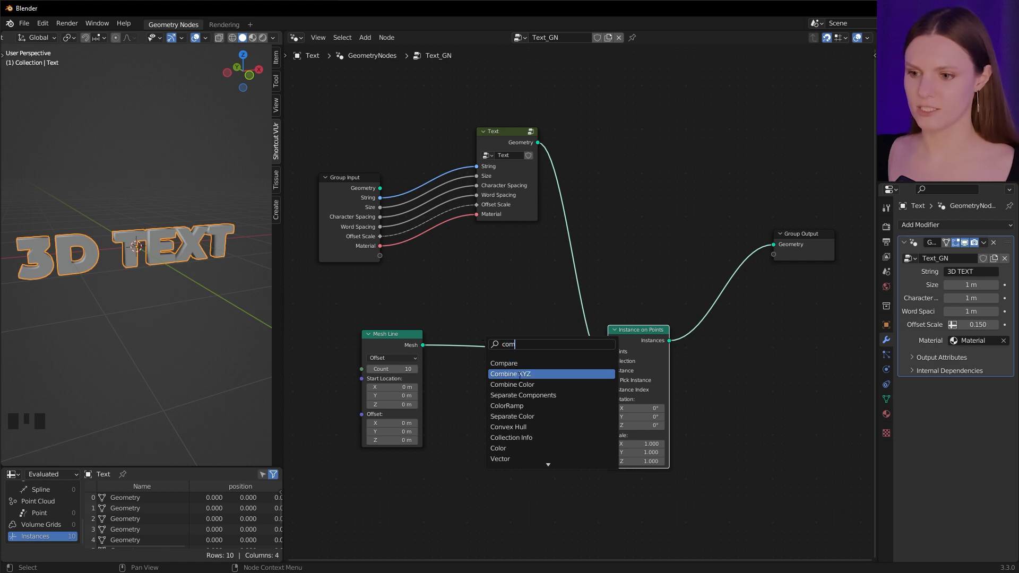
{"action": "left_click", "coordinate": [519, 374]}
{"action": "left_click", "coordinate": [322, 432]}
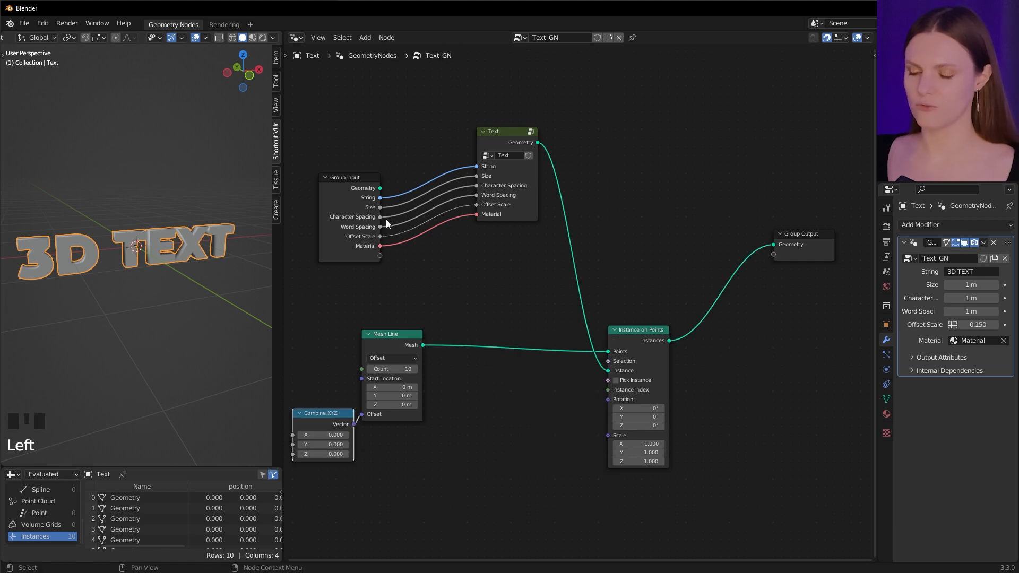
{"action": "left_click_drag", "start_coordinate": [380, 236], "coordinate": [358, 448]}
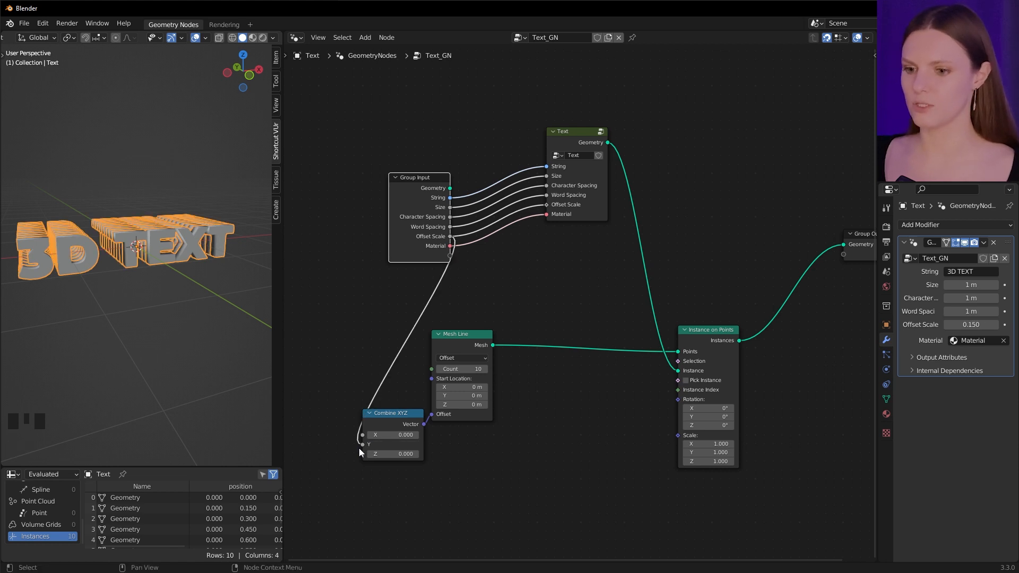
Insert an Add math node on the Offset Scale link and set its second value to 0
{"action": "key", "text": "shift+a"}
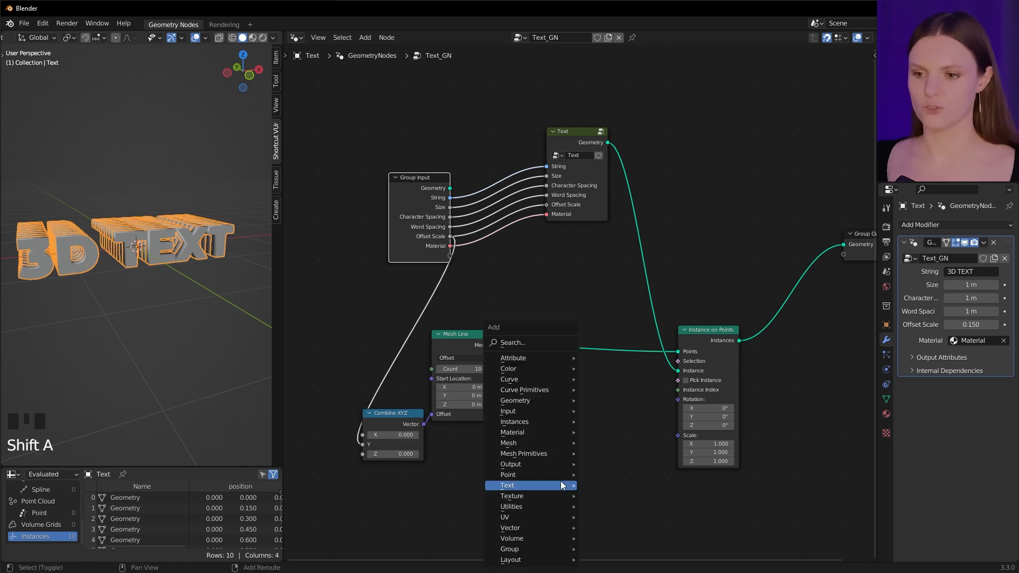
{"action": "left_click", "coordinate": [541, 358]}
{"action": "type", "text": "math"}
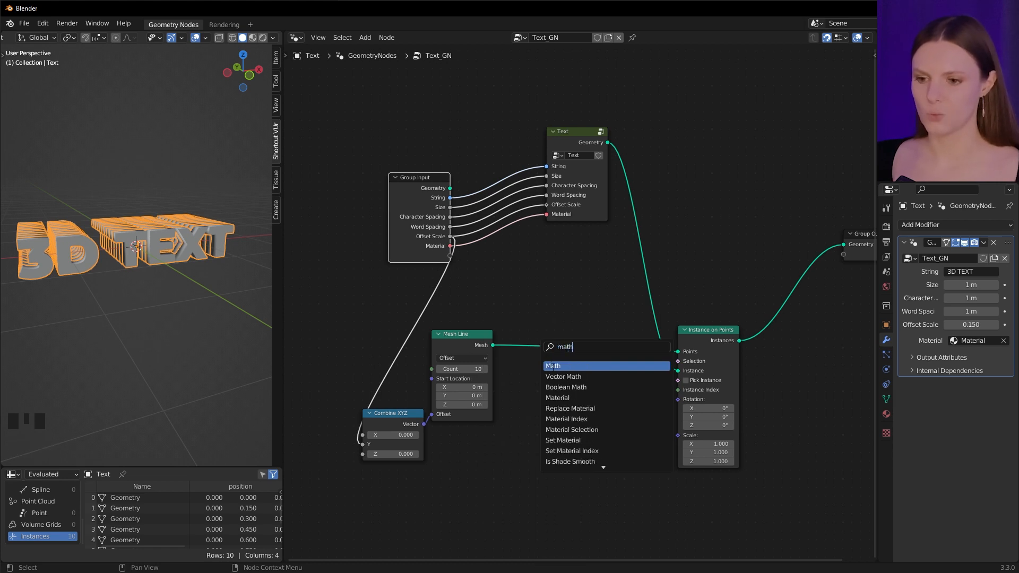
{"action": "left_click", "coordinate": [552, 366]}
{"action": "left_click", "coordinate": [374, 341]}
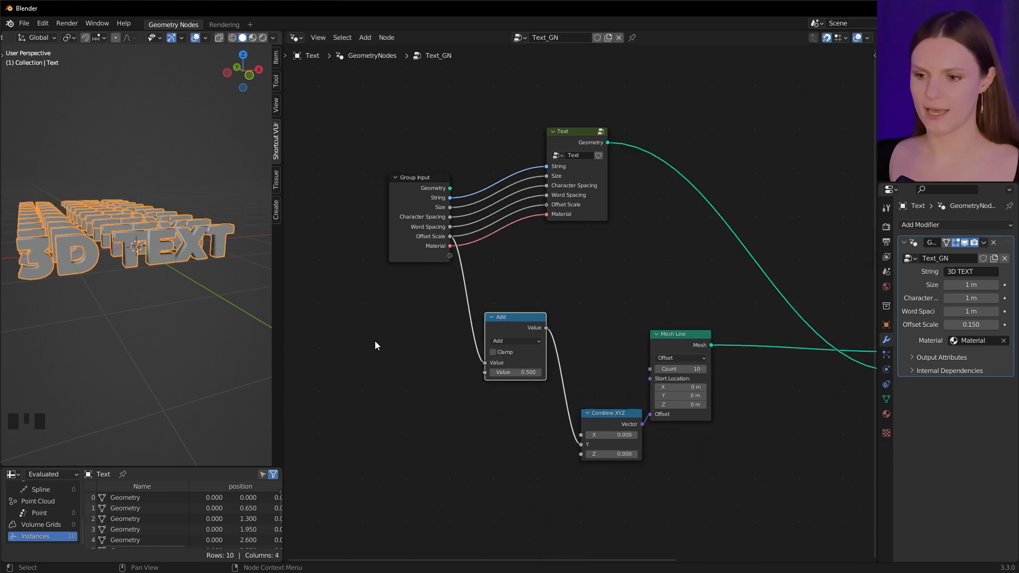
{"action": "left_click", "coordinate": [519, 373]}
{"action": "type", "text": "0"}
{"action": "key", "text": "Return"}
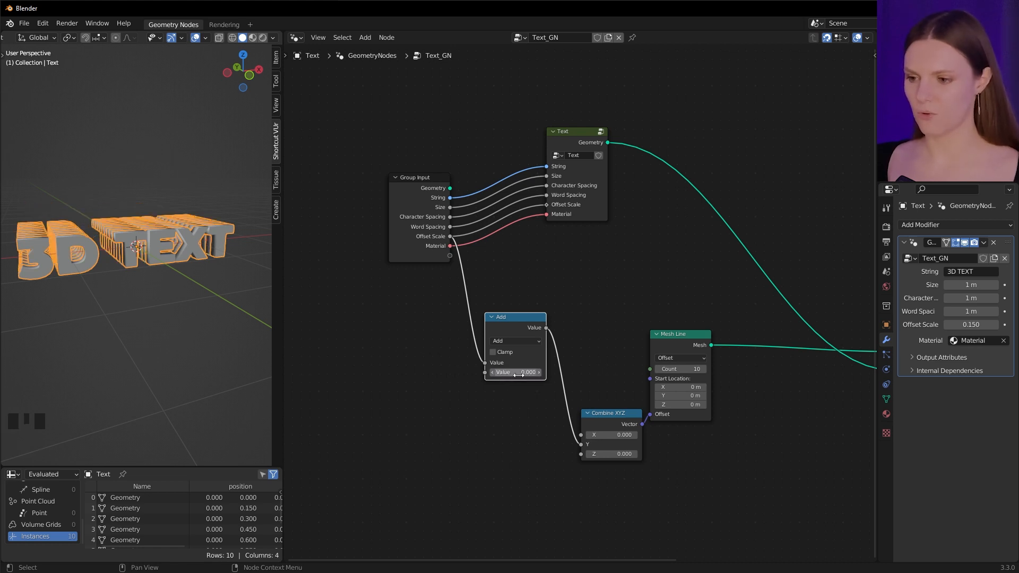
Expose the Add node's second value as a group input named Offset
{"action": "left_click_drag", "start_coordinate": [485, 372], "coordinate": [453, 256]}
{"action": "key", "text": "n"}
{"action": "left_click", "coordinate": [870, 136]}
{"action": "left_click", "coordinate": [832, 147]}
{"action": "type", "text": "Offset"}
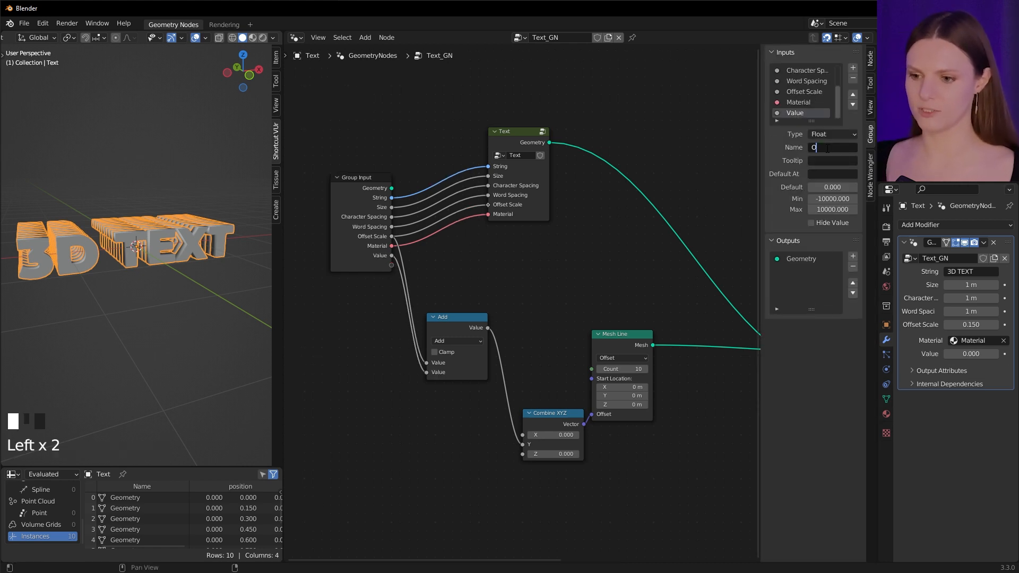
{"action": "key", "text": "Return"}
Set the modifier's Offset value to 0.010
{"action": "key", "text": "n"}
{"action": "left_click", "coordinate": [996, 354]}
{"action": "left_click", "coordinate": [995, 354]}
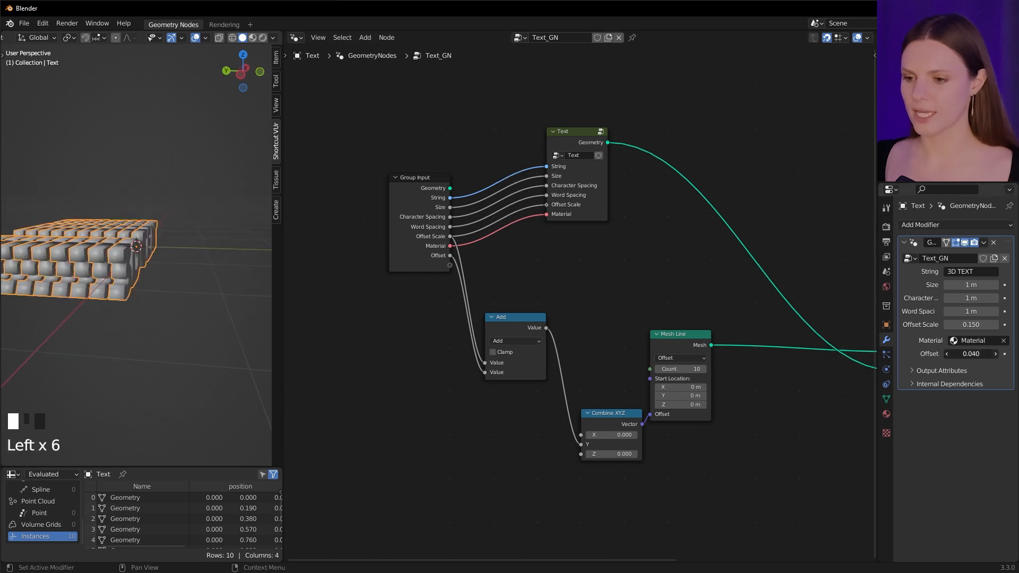
{"action": "left_click", "coordinate": [995, 354]}
{"action": "left_click", "coordinate": [946, 353]}
{"action": "left_click", "coordinate": [946, 354]}
{"action": "left_click", "coordinate": [946, 354]}
{"action": "left_click", "coordinate": [946, 354]}
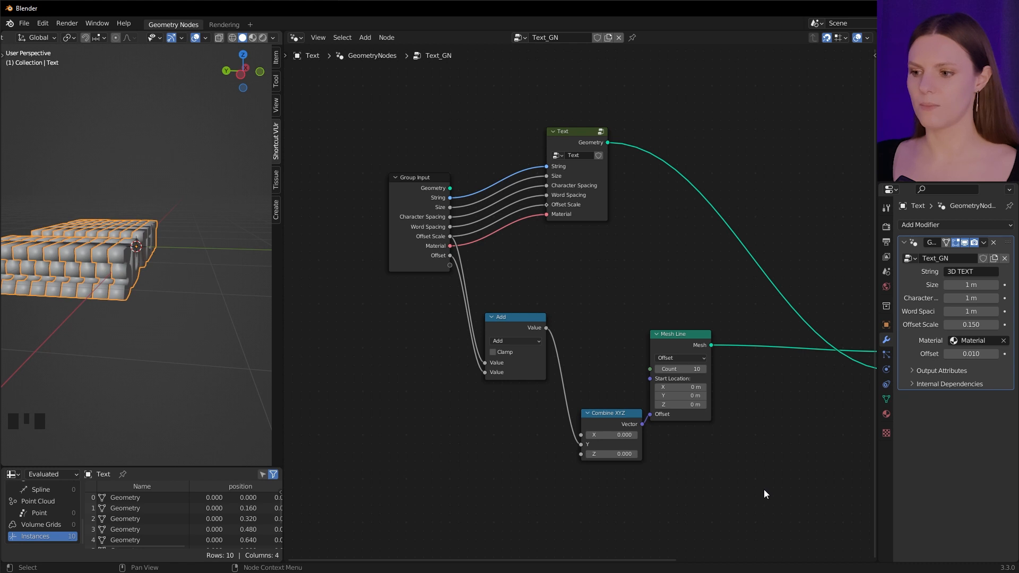
Expose the Mesh Line's Count as a group input and move it above Offset
{"action": "left_click_drag", "start_coordinate": [650, 368], "coordinate": [448, 268]}
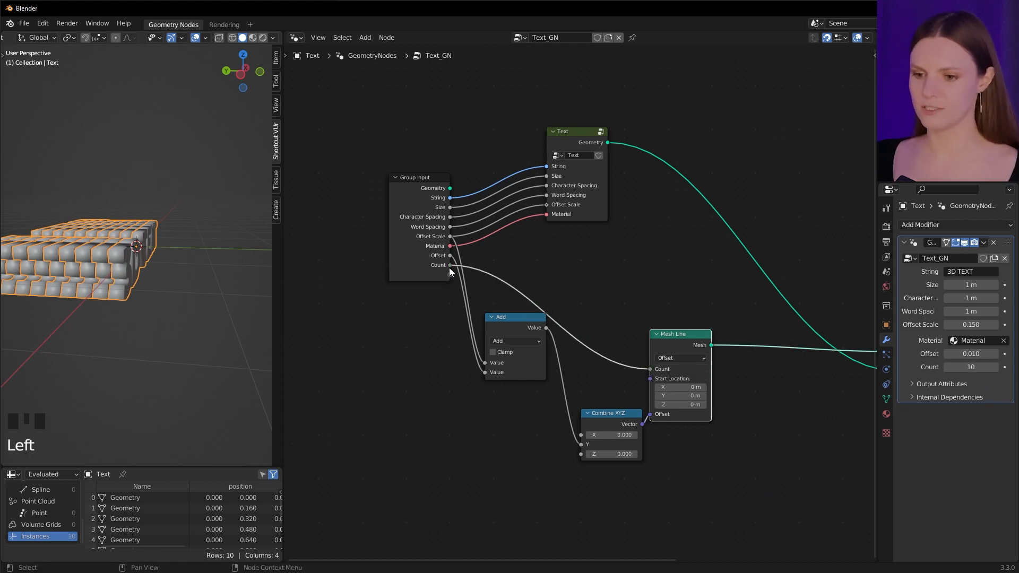
{"action": "key", "text": "n"}
{"action": "left_click", "coordinate": [852, 94]}
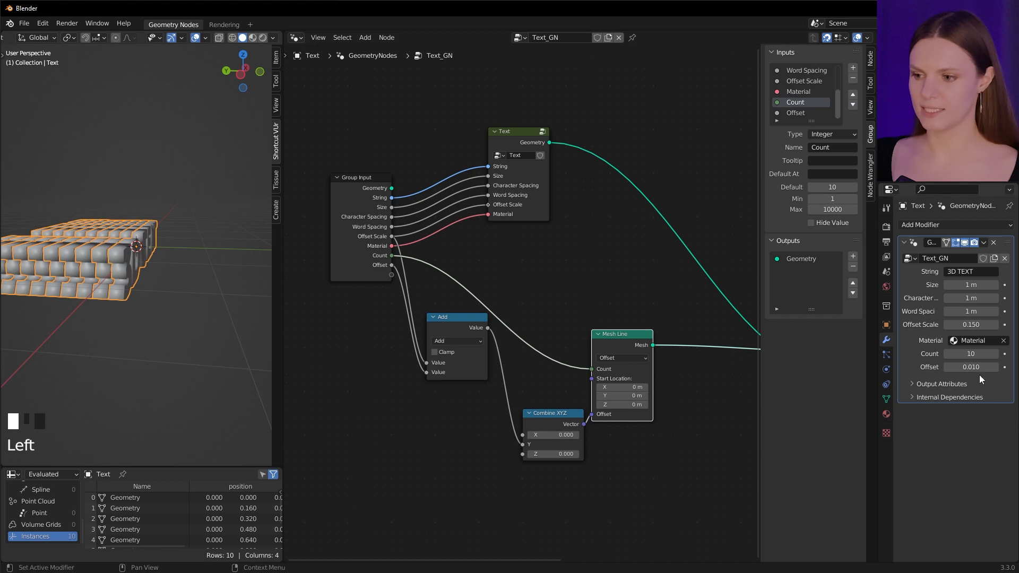
Set the modifier's Count value to 20
{"action": "double_click", "coordinate": [975, 354]}
{"action": "type", "text": "20"}
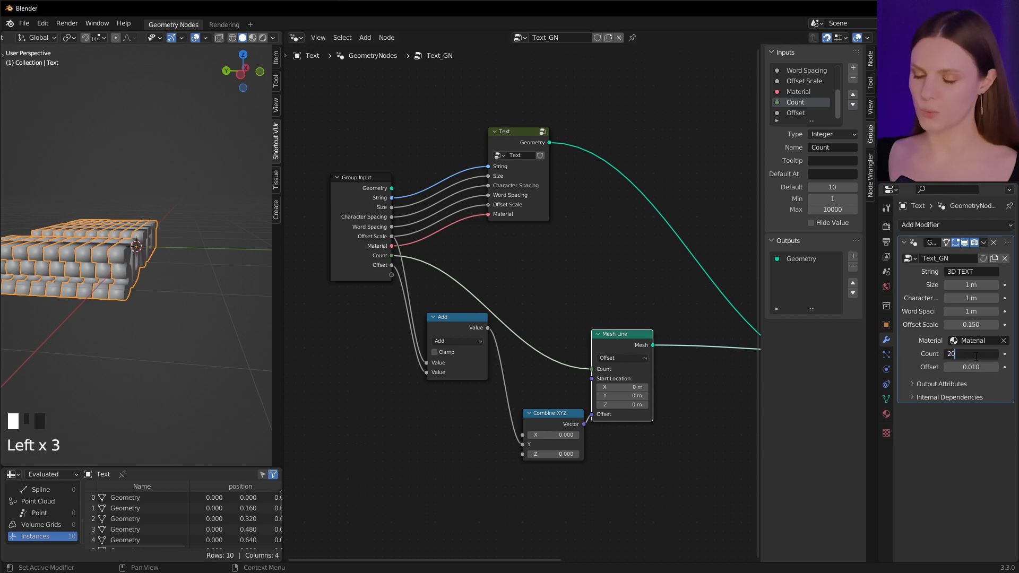
{"action": "key", "text": "Return"}
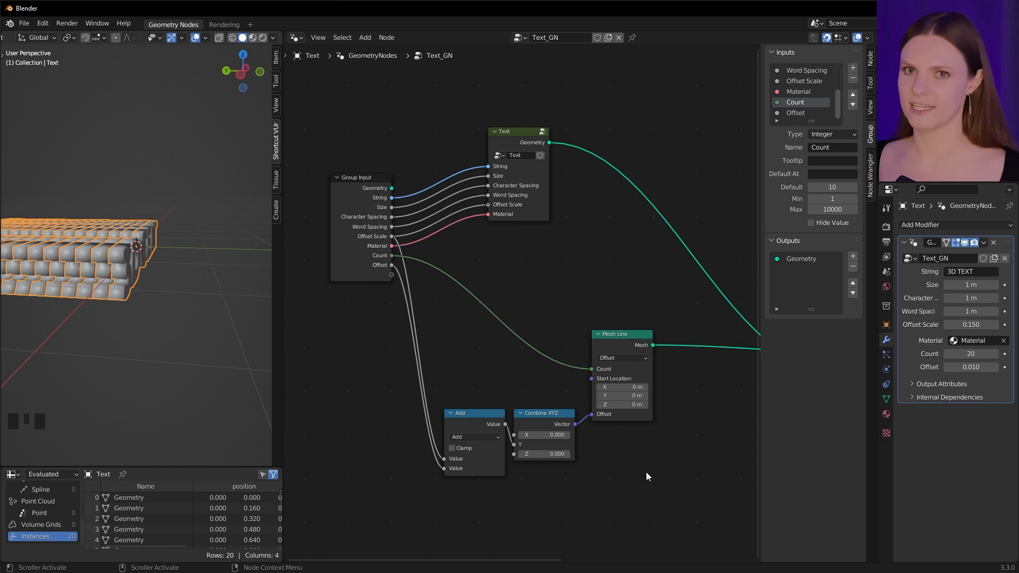
Add a Combine XYZ node and connect its Vector output to the Instance on Points node's Rotation input
{"action": "middle_click_drag", "start_coordinate": [646, 476], "coordinate": [497, 318]}
{"action": "key", "text": "shift+a"}
{"action": "left_click", "coordinate": [498, 315]}
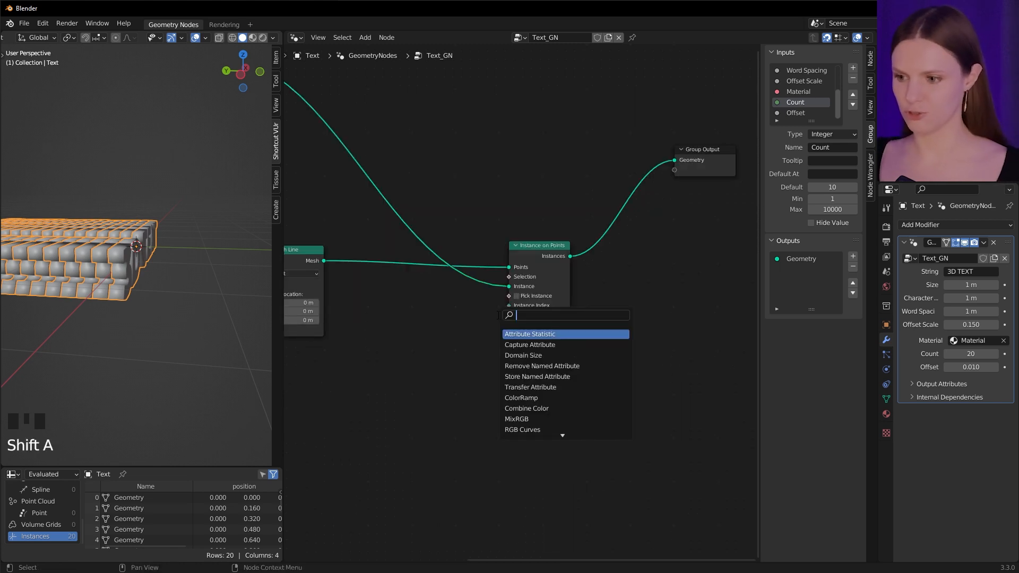
{"action": "type", "text": "comb"}
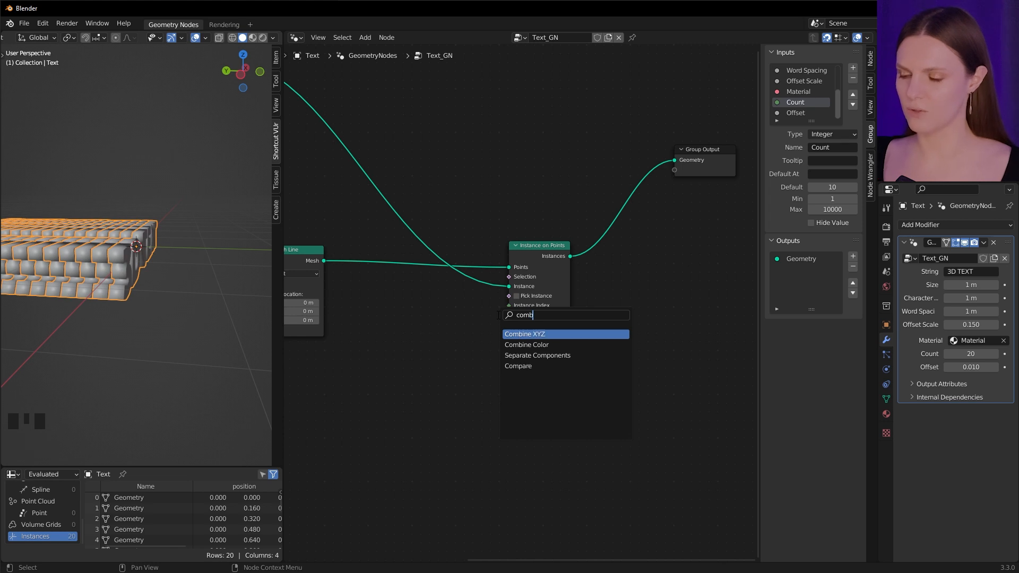
{"action": "left_click", "coordinate": [515, 334]}
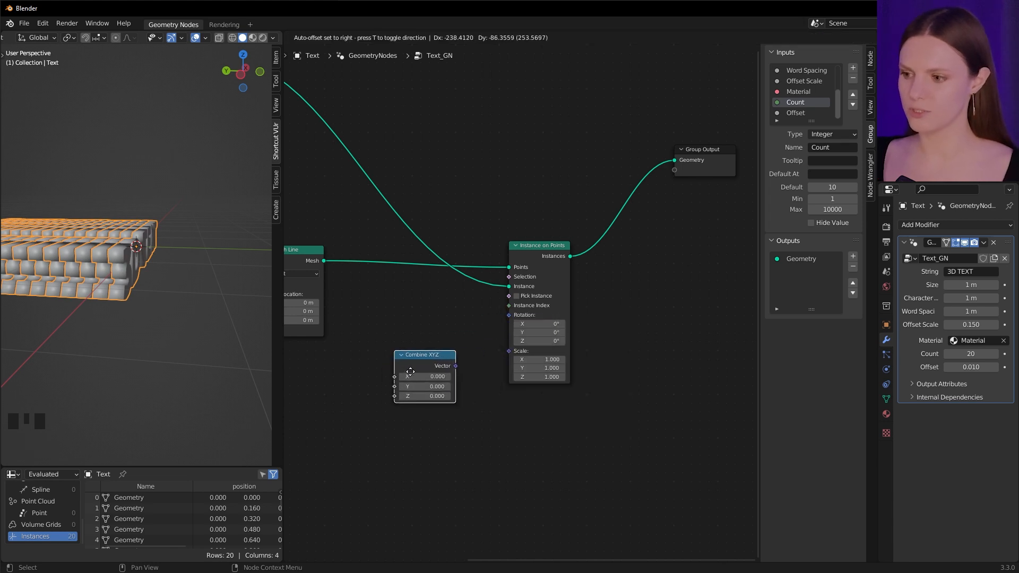
{"action": "left_click", "coordinate": [418, 373]}
{"action": "left_click_drag", "start_coordinate": [454, 366], "coordinate": [508, 316]}
Add an ID input node below the Combine XYZ node
{"action": "key", "text": "shift+a"}
{"action": "type", "text": "id"}
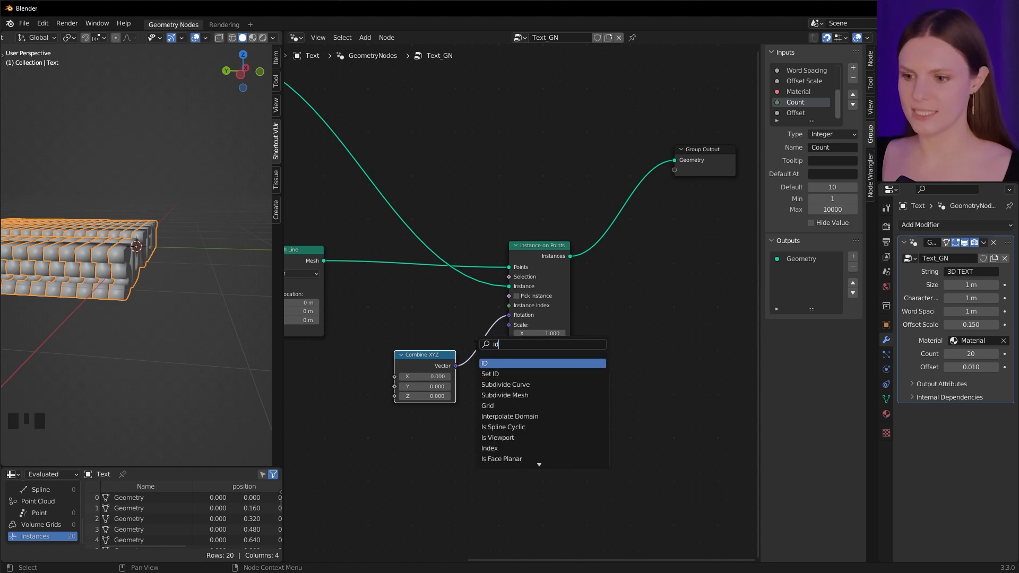
{"action": "left_click", "coordinate": [486, 363]}
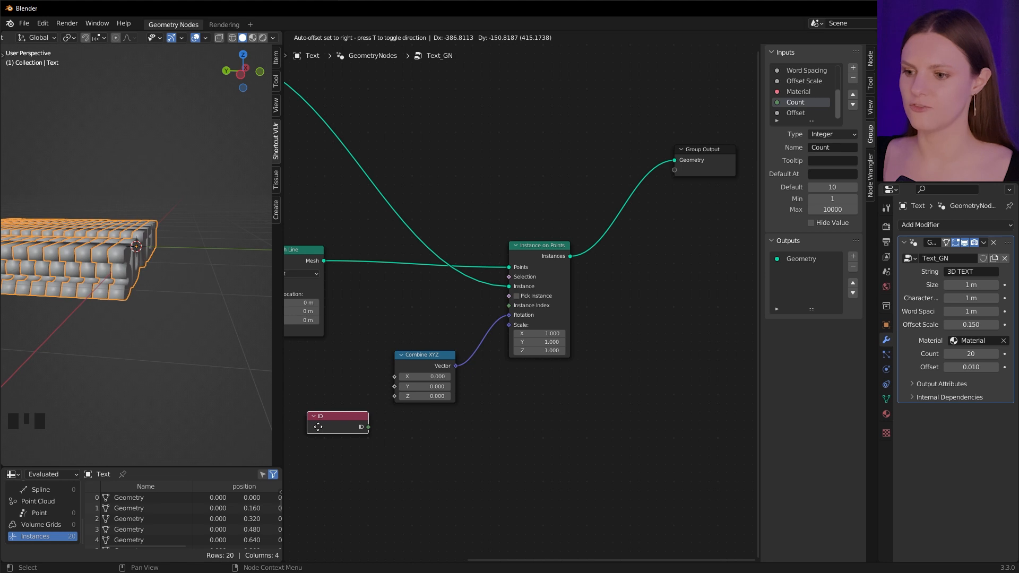
{"action": "left_click", "coordinate": [369, 409]}
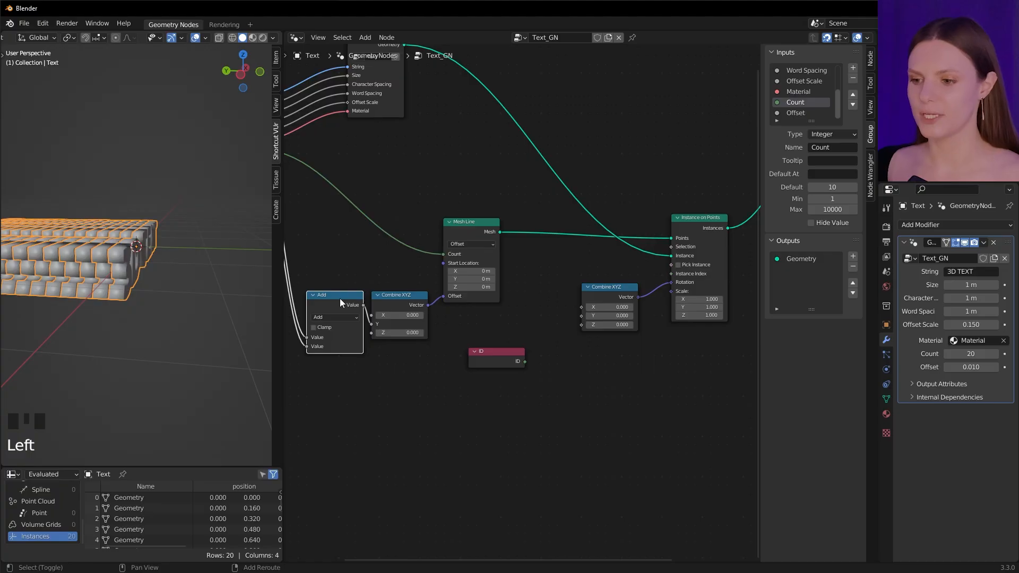
Duplicate the Add math node as a To Radians node, feed ID into its Degrees, and connect it to Combine XYZ's Y
{"action": "key", "text": "shift+d"}
{"action": "left_click", "coordinate": [590, 387]}
{"action": "left_click", "coordinate": [571, 399]}
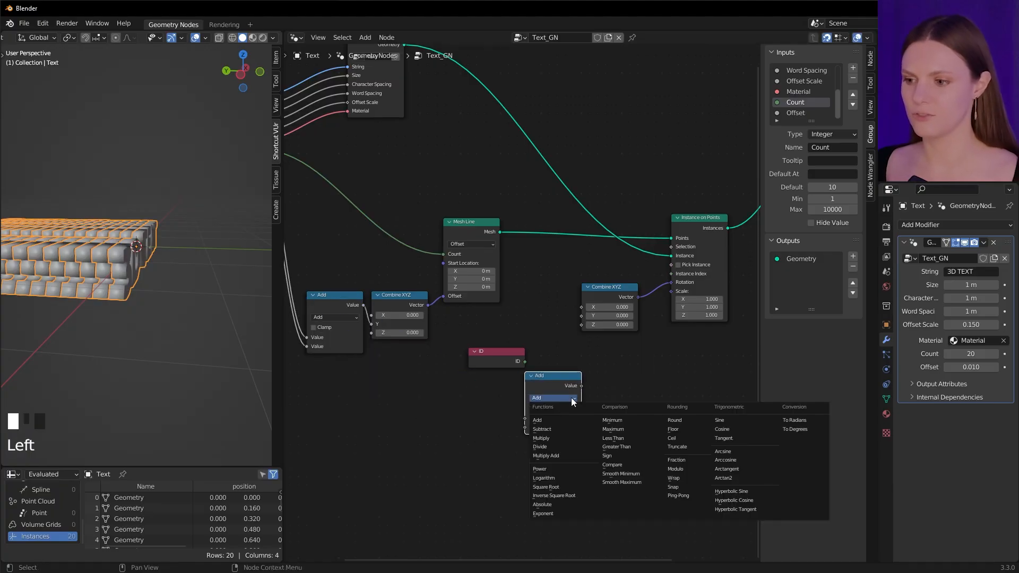
{"action": "left_click", "coordinate": [794, 421]}
{"action": "left_click_drag", "start_coordinate": [494, 355], "coordinate": [463, 364]}
{"action": "left_click_drag", "start_coordinate": [493, 370], "coordinate": [524, 419]}
{"action": "left_click_drag", "start_coordinate": [582, 385], "coordinate": [582, 317]}
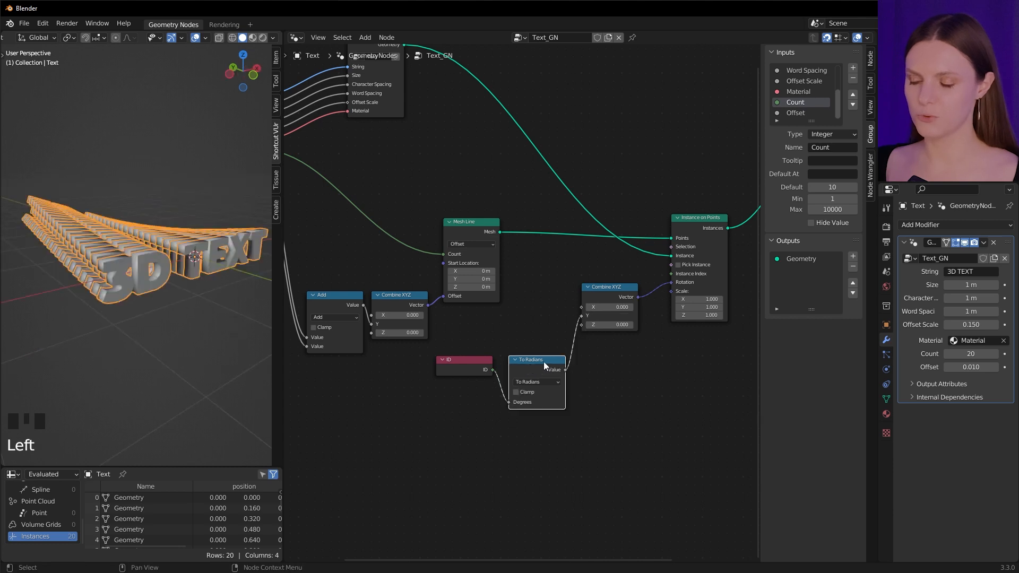
Duplicate the To Radians node as a Multiply node, insert it before Combine XYZ's Y, and adjust its second value
{"action": "key", "text": "shift+d"}
{"action": "left_click", "coordinate": [654, 427]}
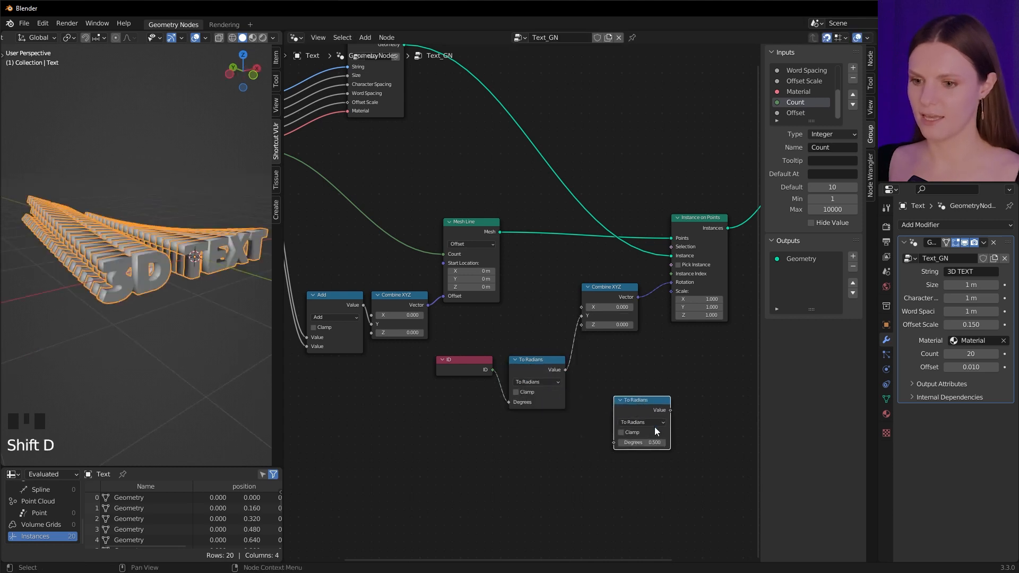
{"action": "left_click", "coordinate": [655, 422]}
{"action": "left_click", "coordinate": [650, 459]}
{"action": "left_click_drag", "start_coordinate": [632, 407], "coordinate": [585, 349]}
{"action": "left_click_drag", "start_coordinate": [608, 395], "coordinate": [631, 395]}
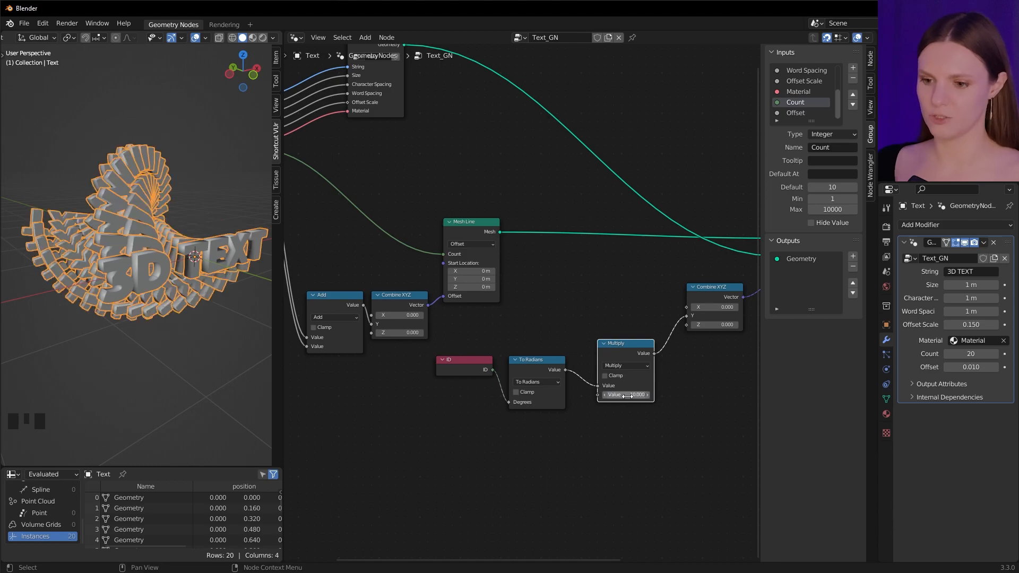